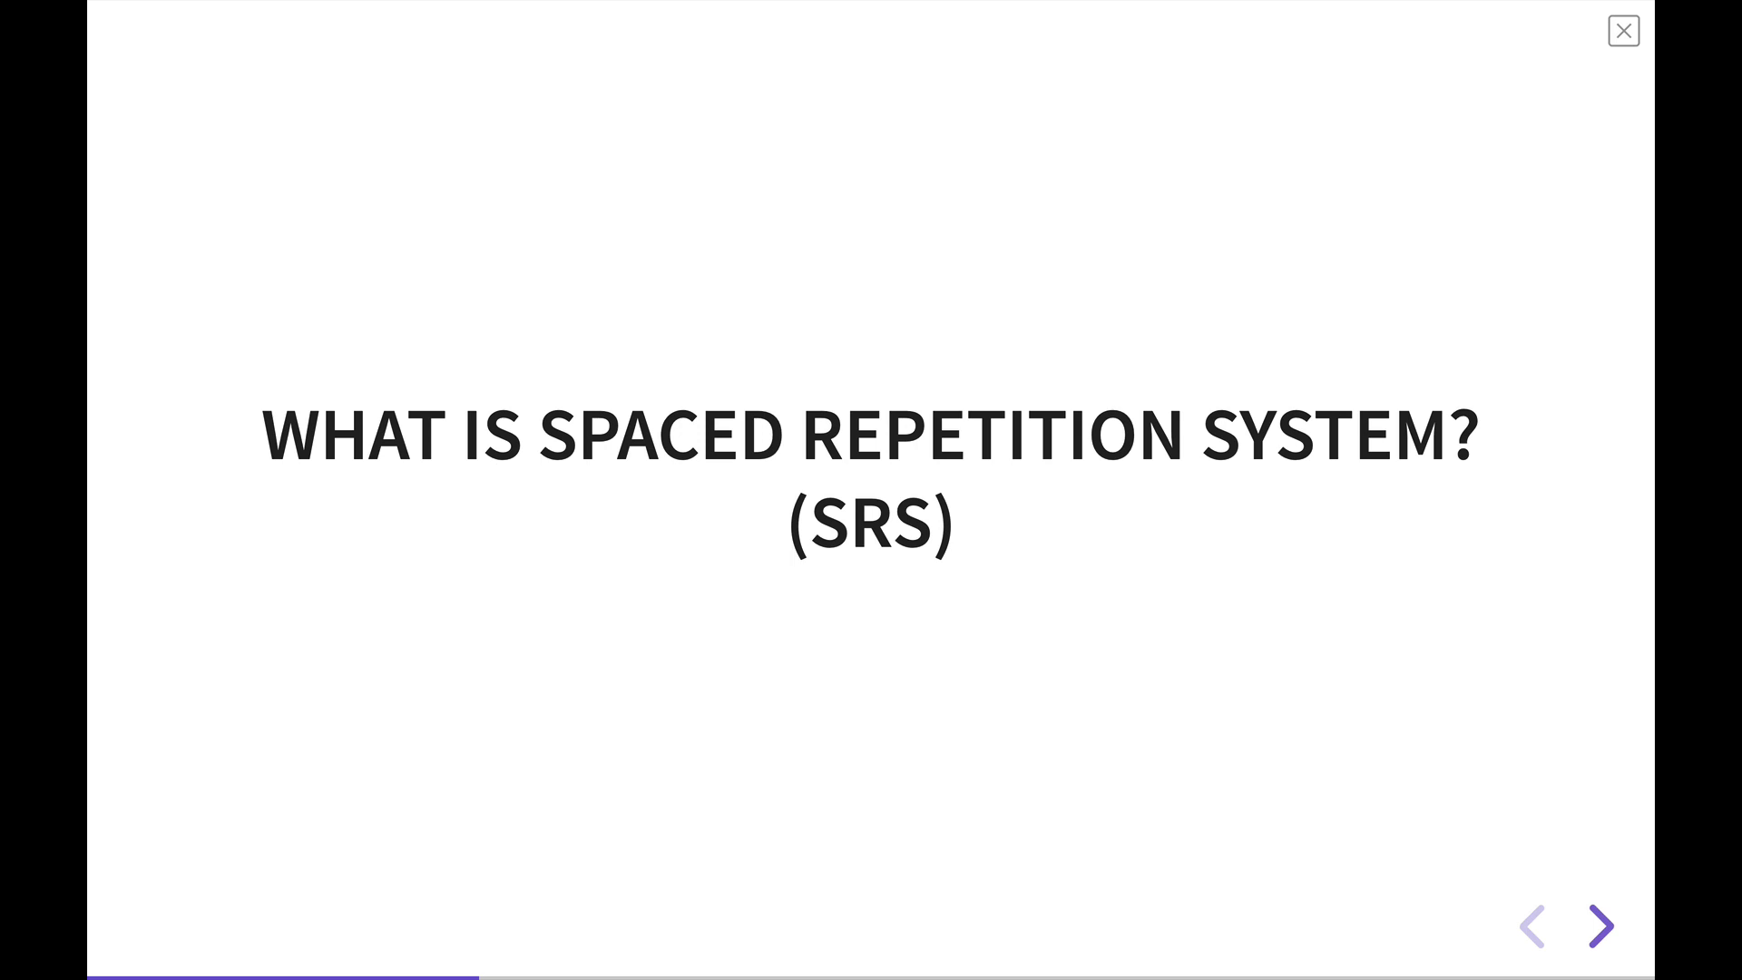
Step: Advance the slides to the one describing NeuraCache, the spaced repetition app for iOS and Android
{"action": "key", "text": "Right"}
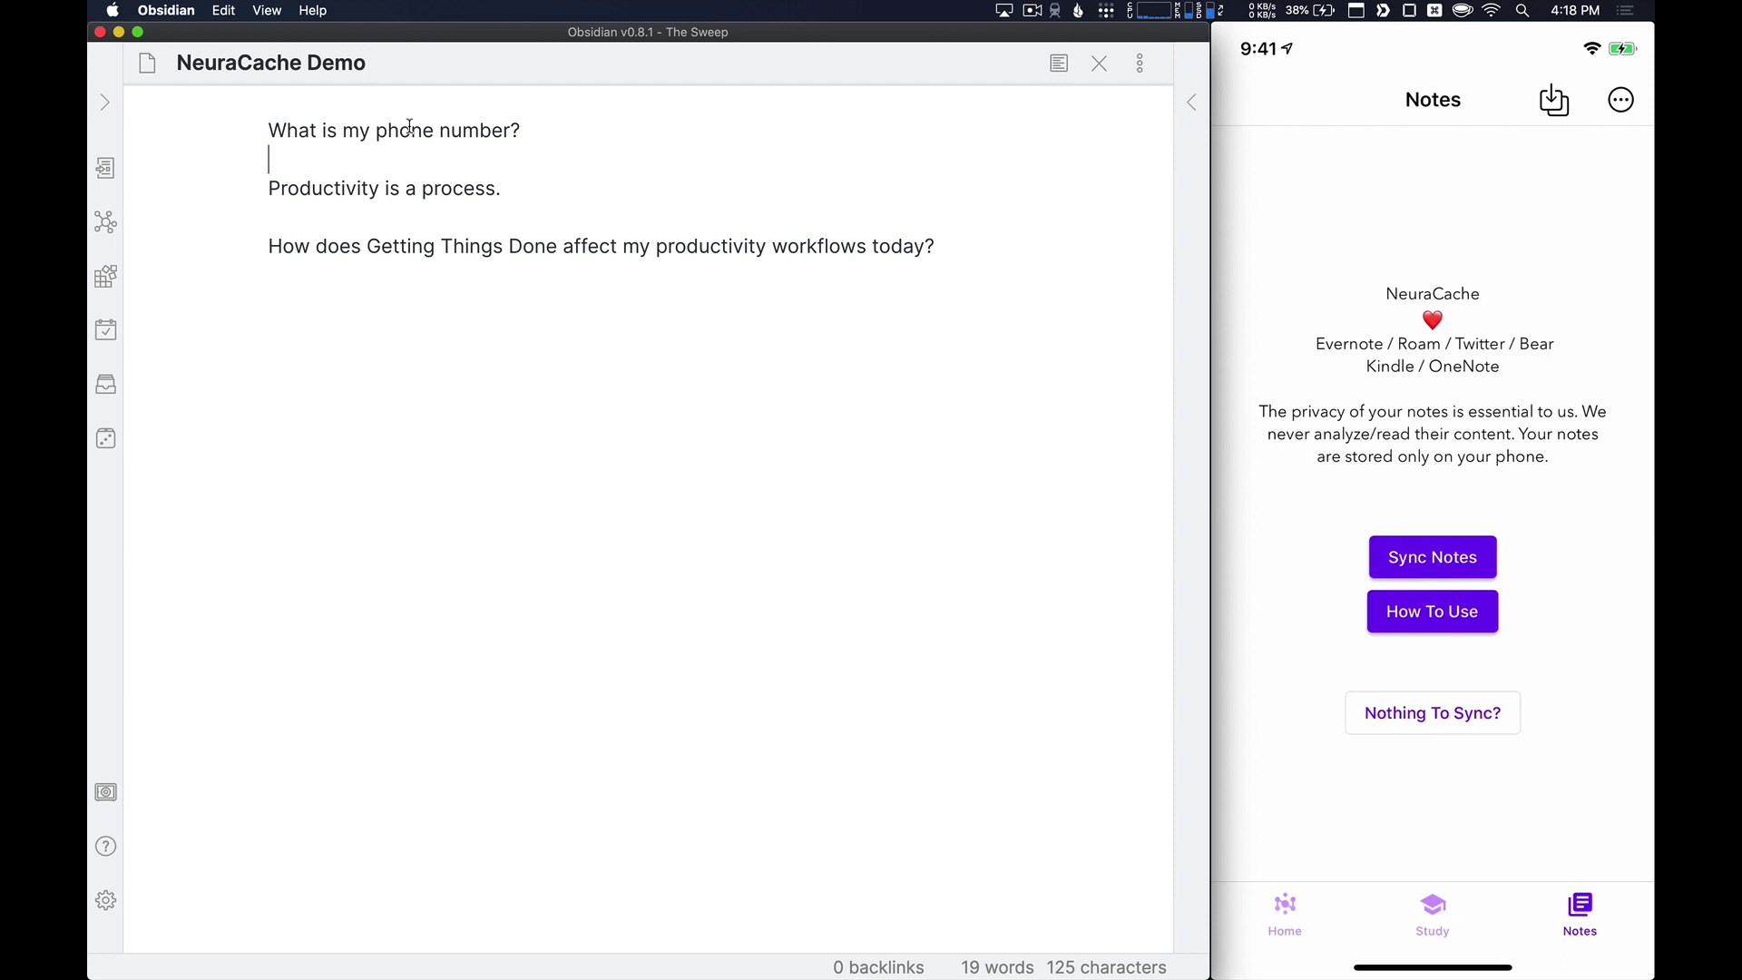
Step: Append '#flashcard #personal #learning' to the phone-number question and start a new line below it
{"action": "left_click", "coordinate": [611, 132]}
{"action": "type", "text": "#flashcard"}
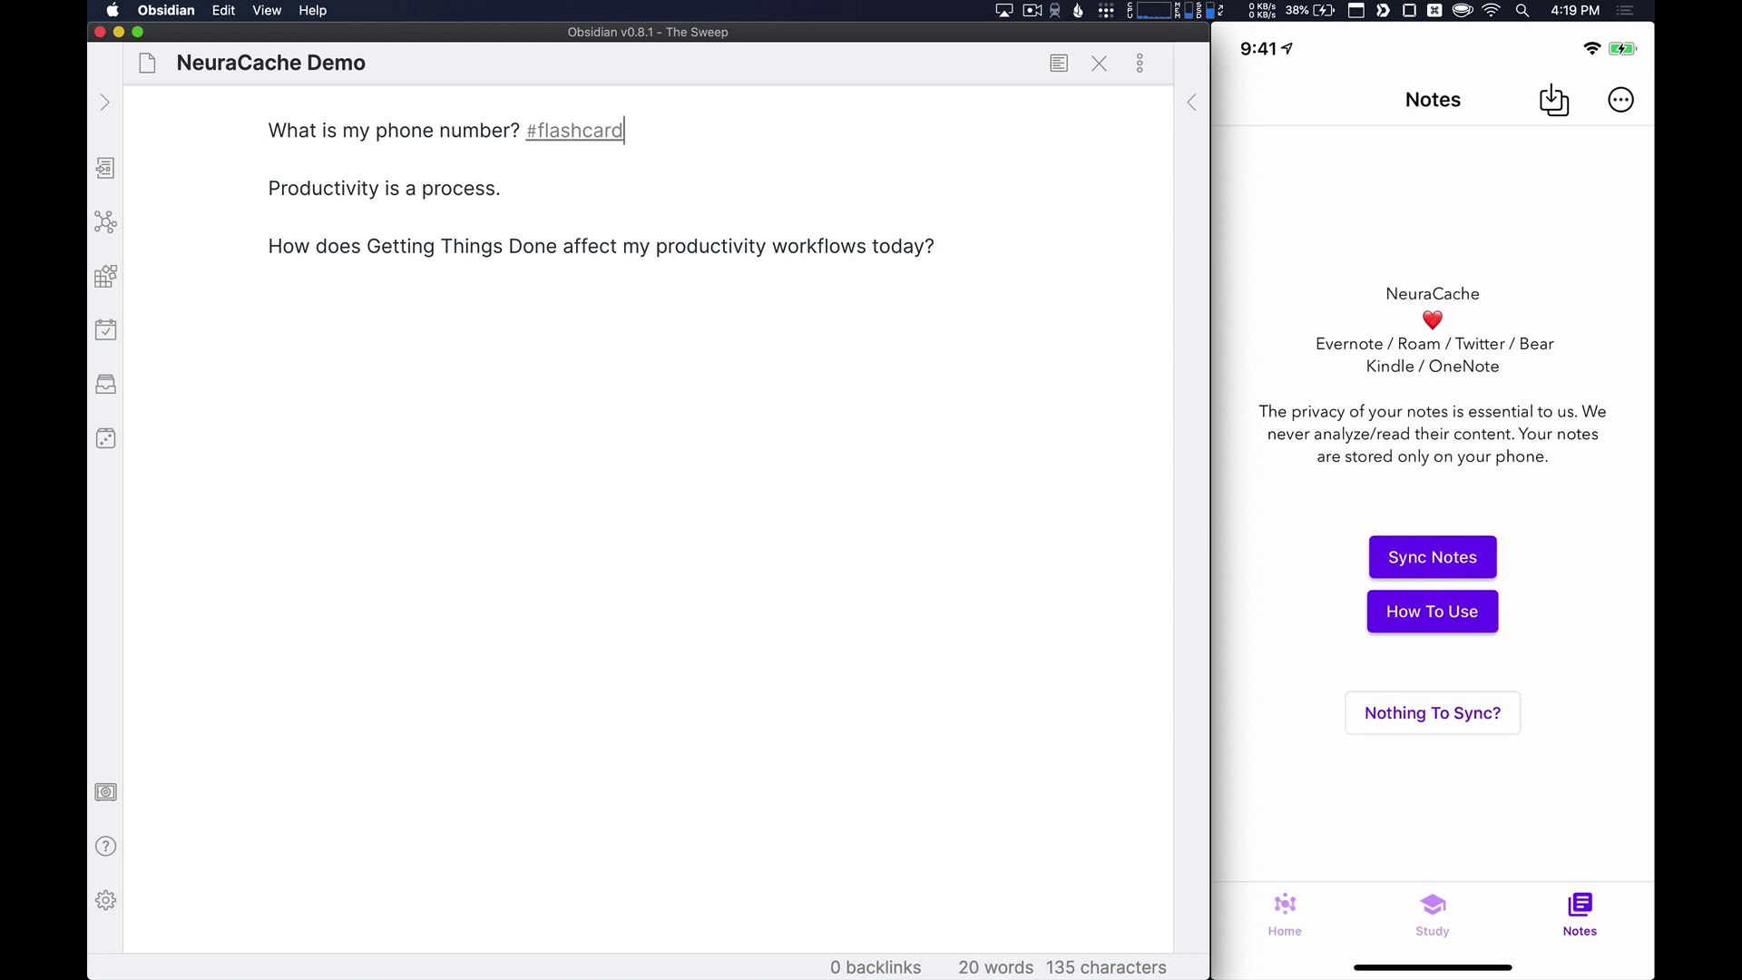
{"action": "type", "text": " #"}
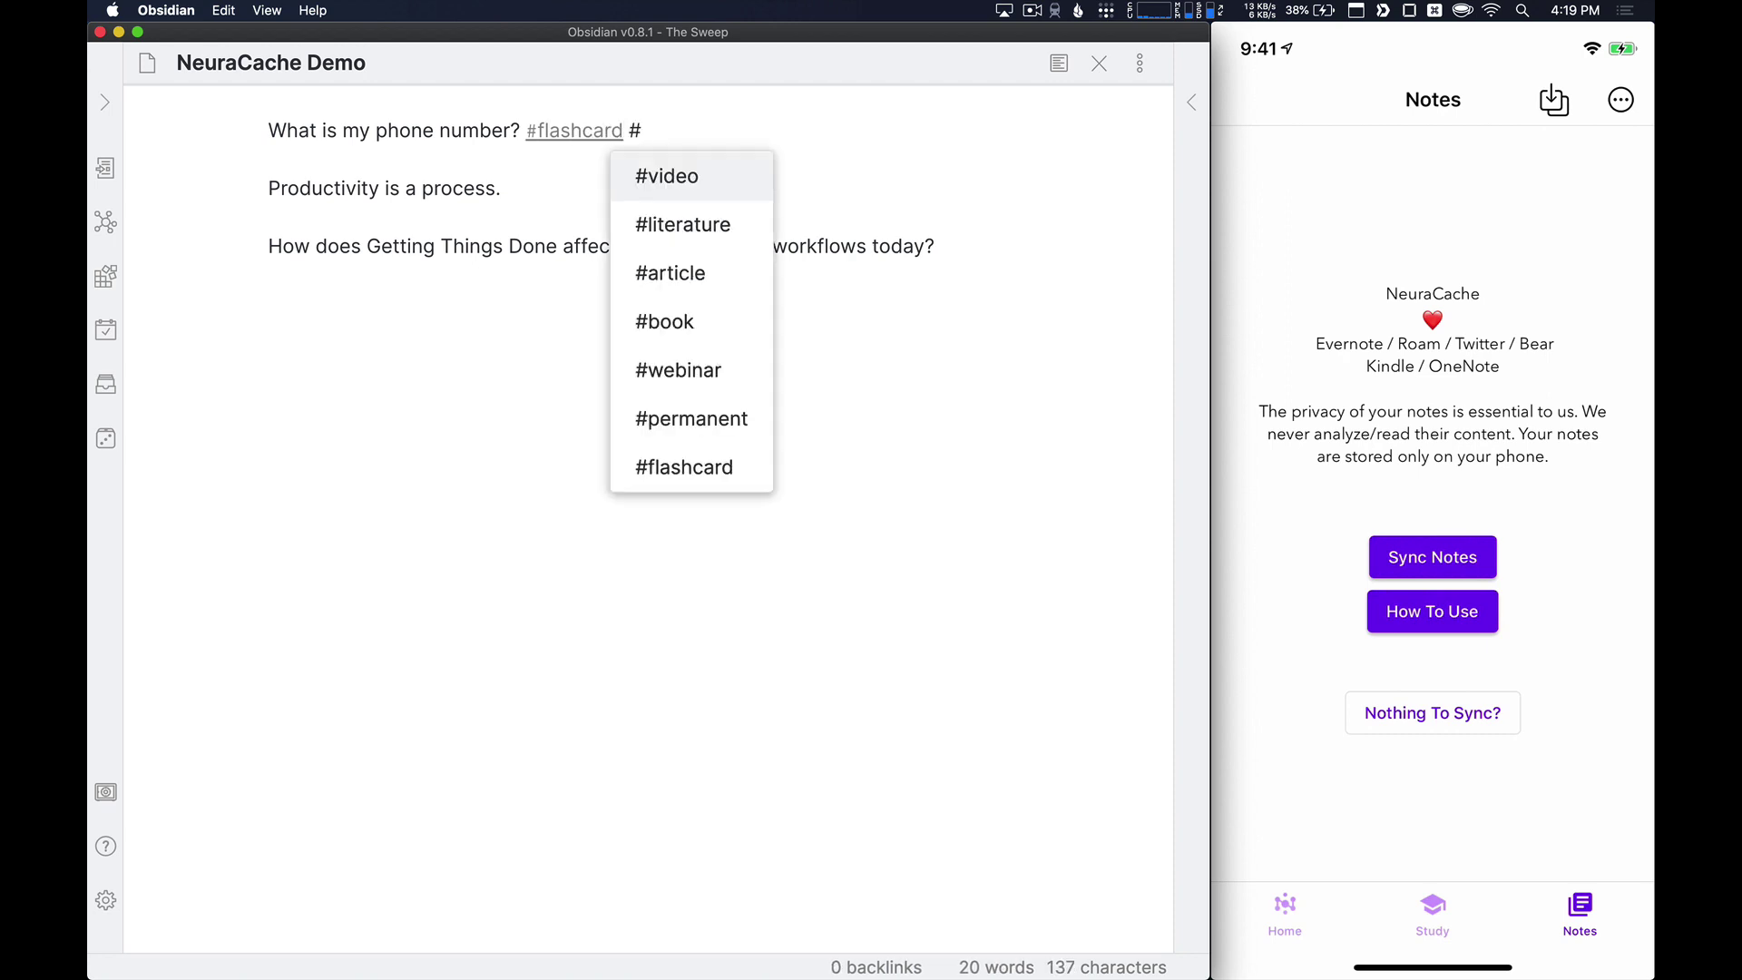
{"action": "type", "text": "personal "}
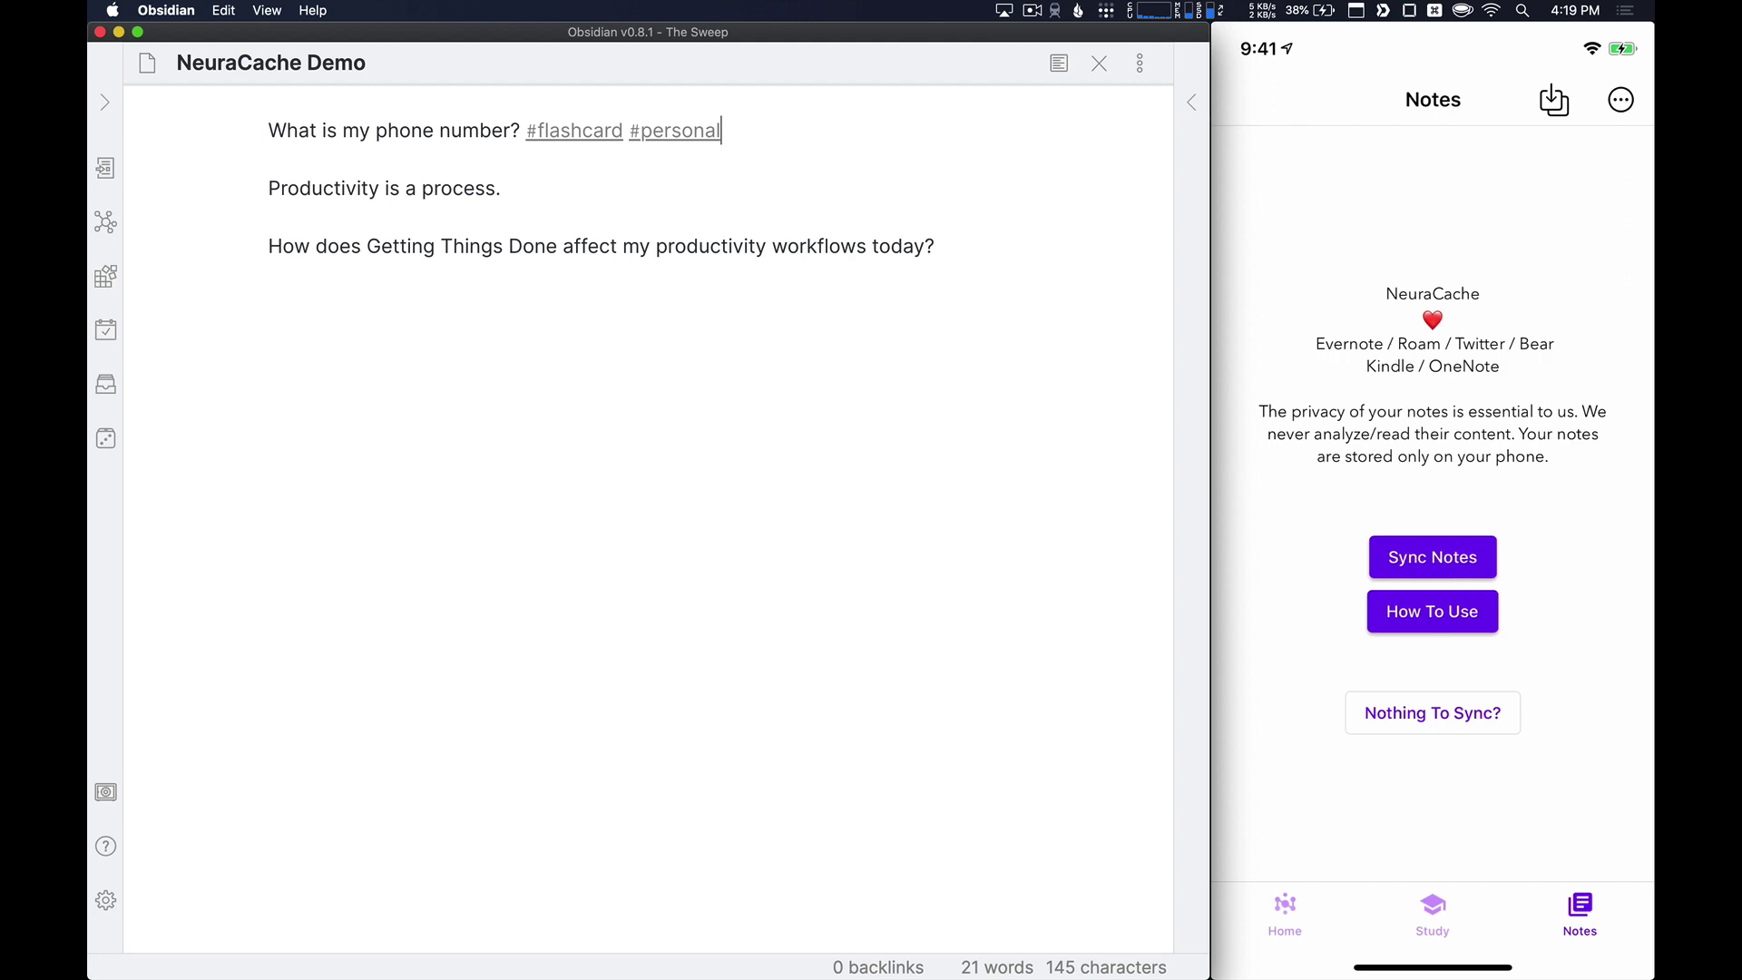
{"action": "type", "text": "#learning"}
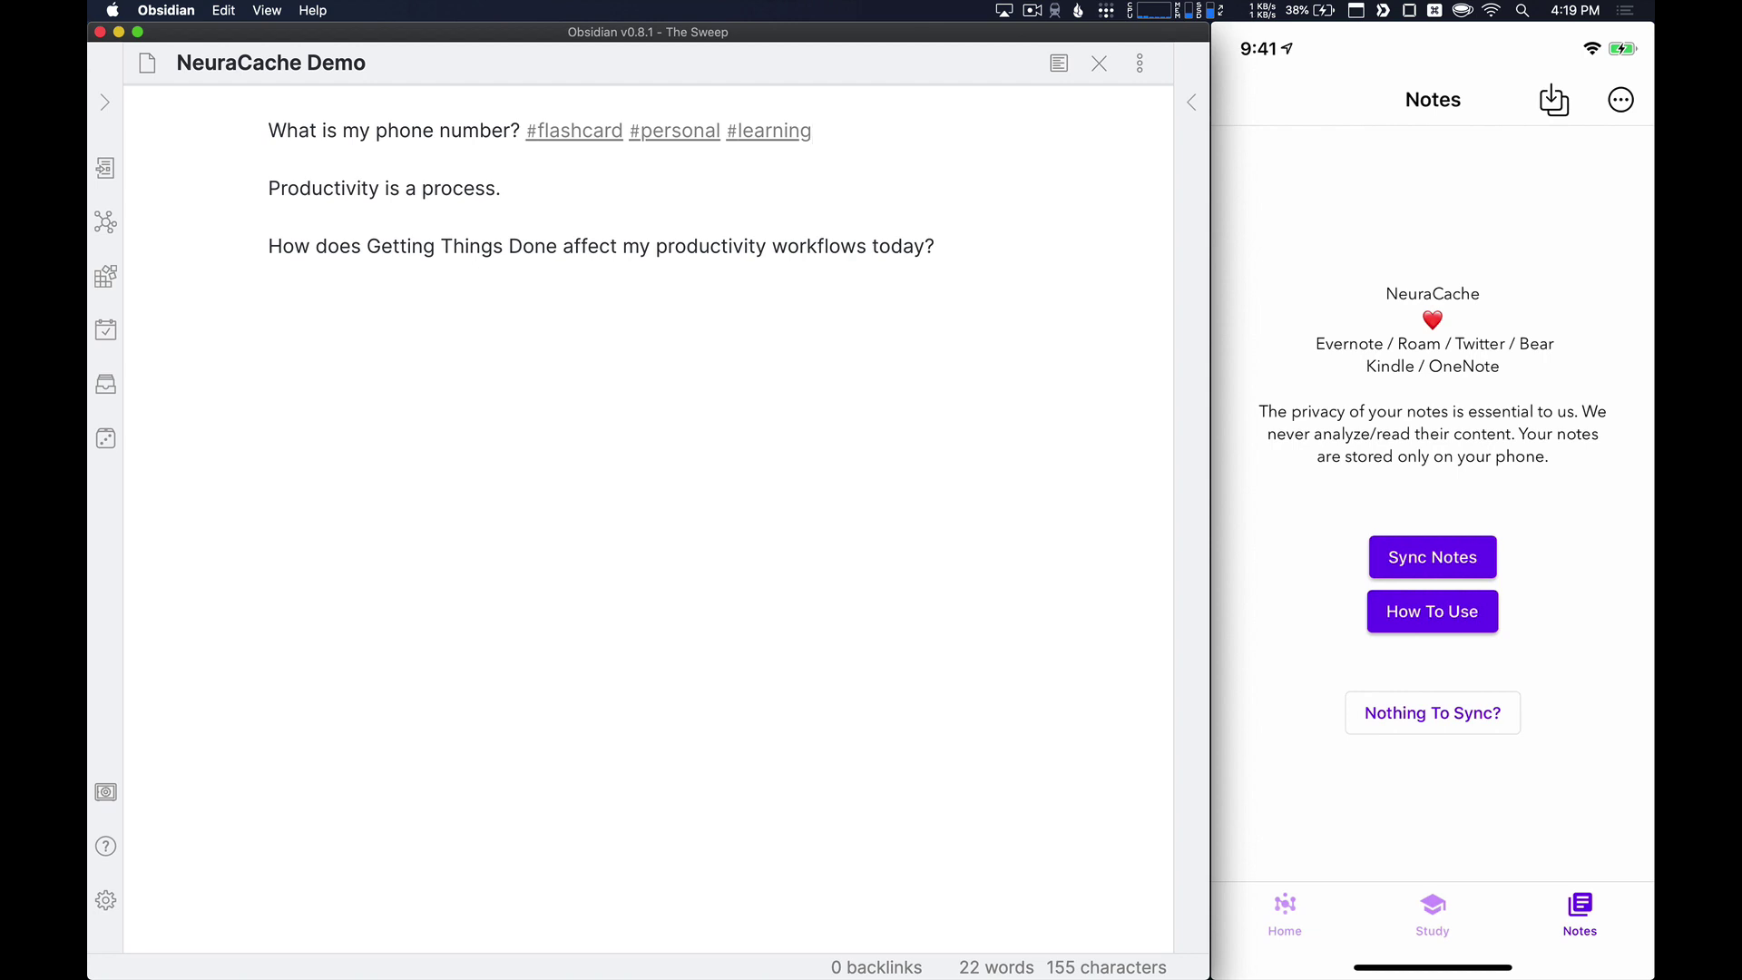
{"action": "key", "text": "Return"}
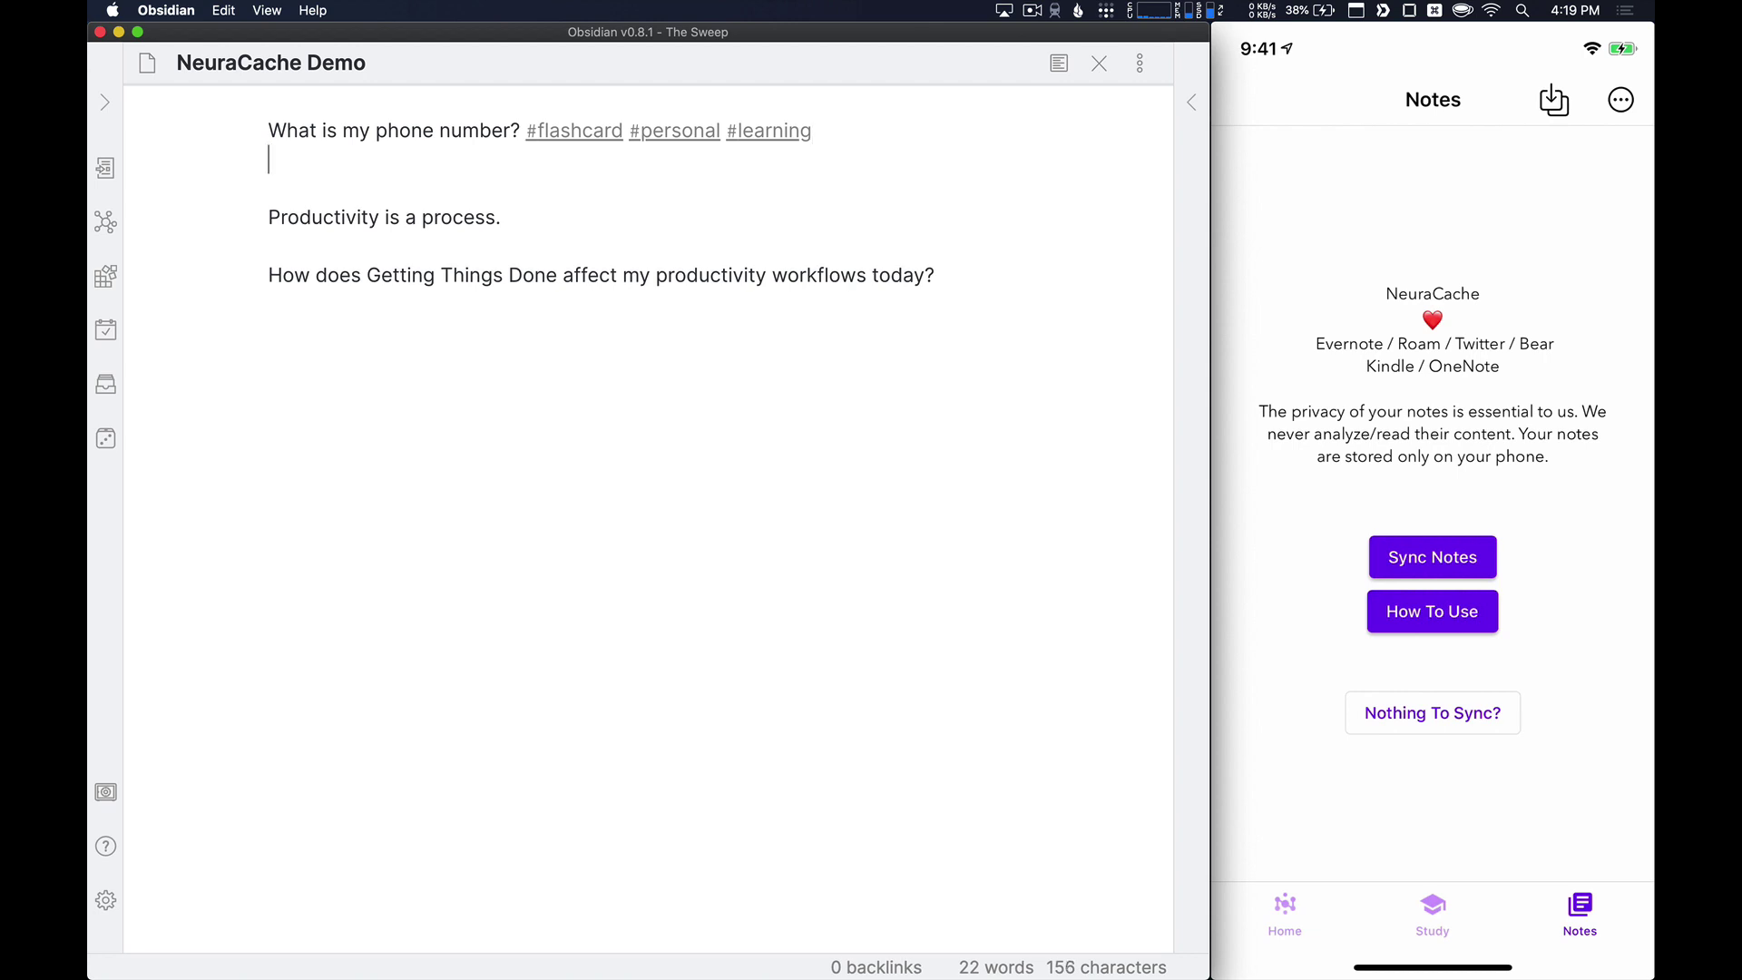
Step: Enter the phone-number answer, then a blank line and a --- divider beneath it
{"action": "type", "text": "555-555-5555"}
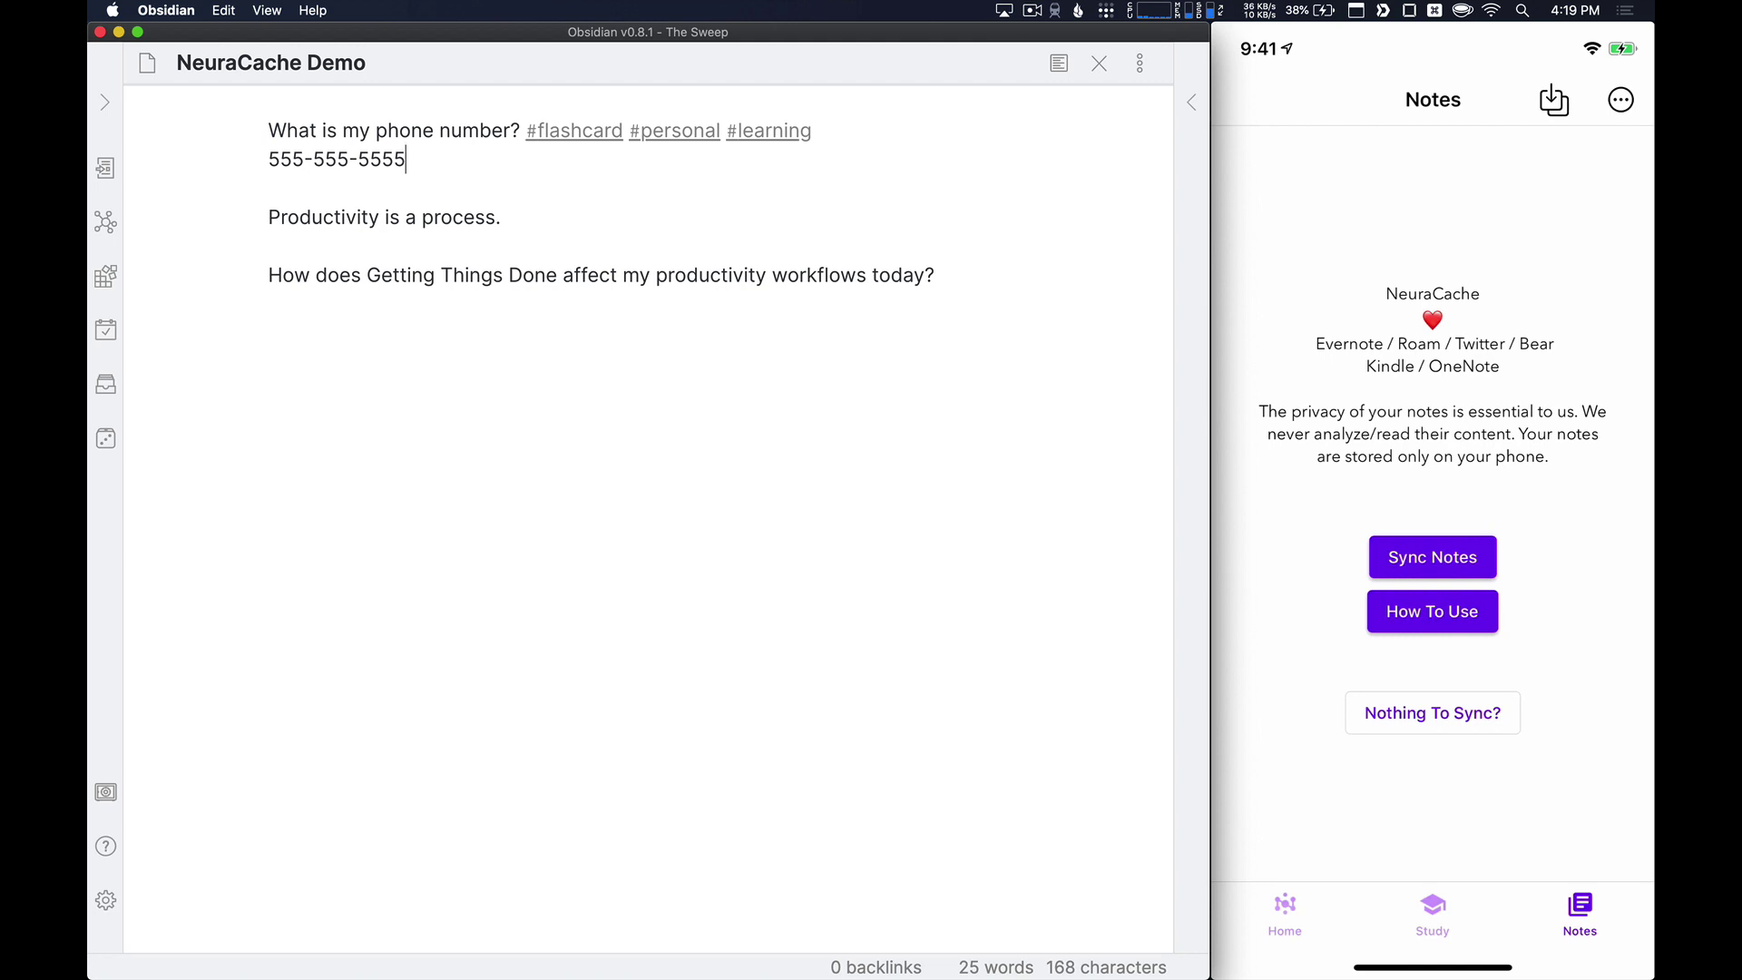
{"action": "key", "text": "Return"}
{"action": "key", "text": "Return"}
{"action": "type", "text": "---"}
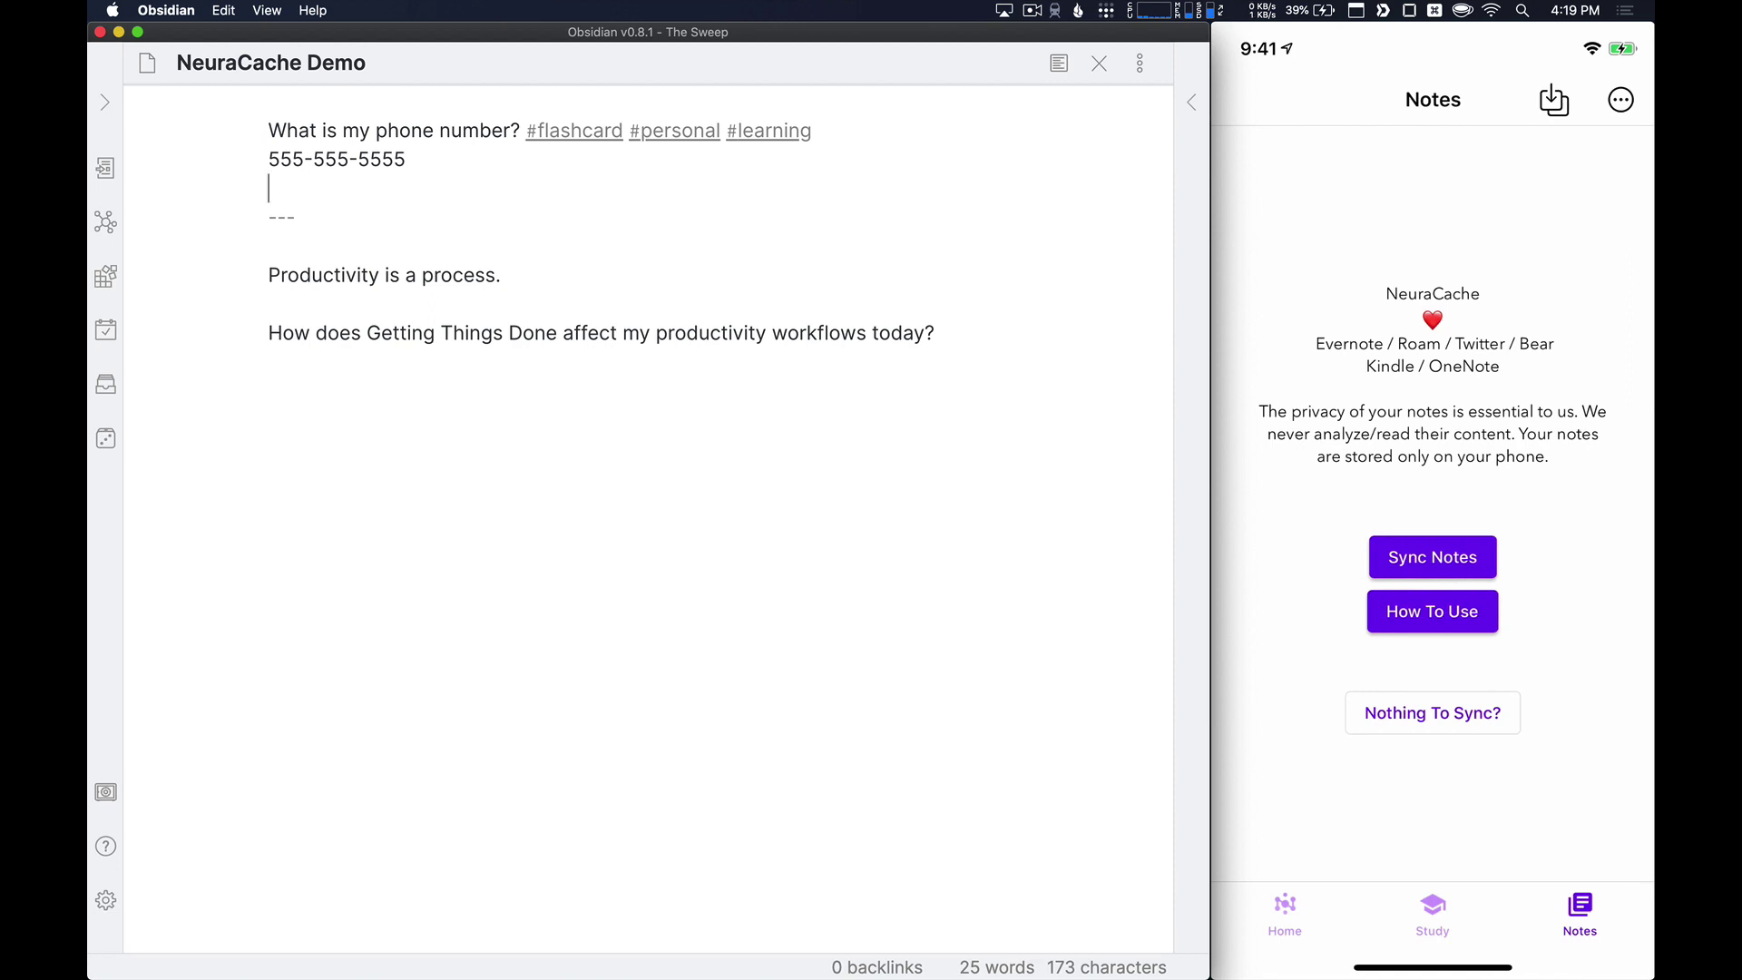
{"action": "key", "text": "BackSpace"}
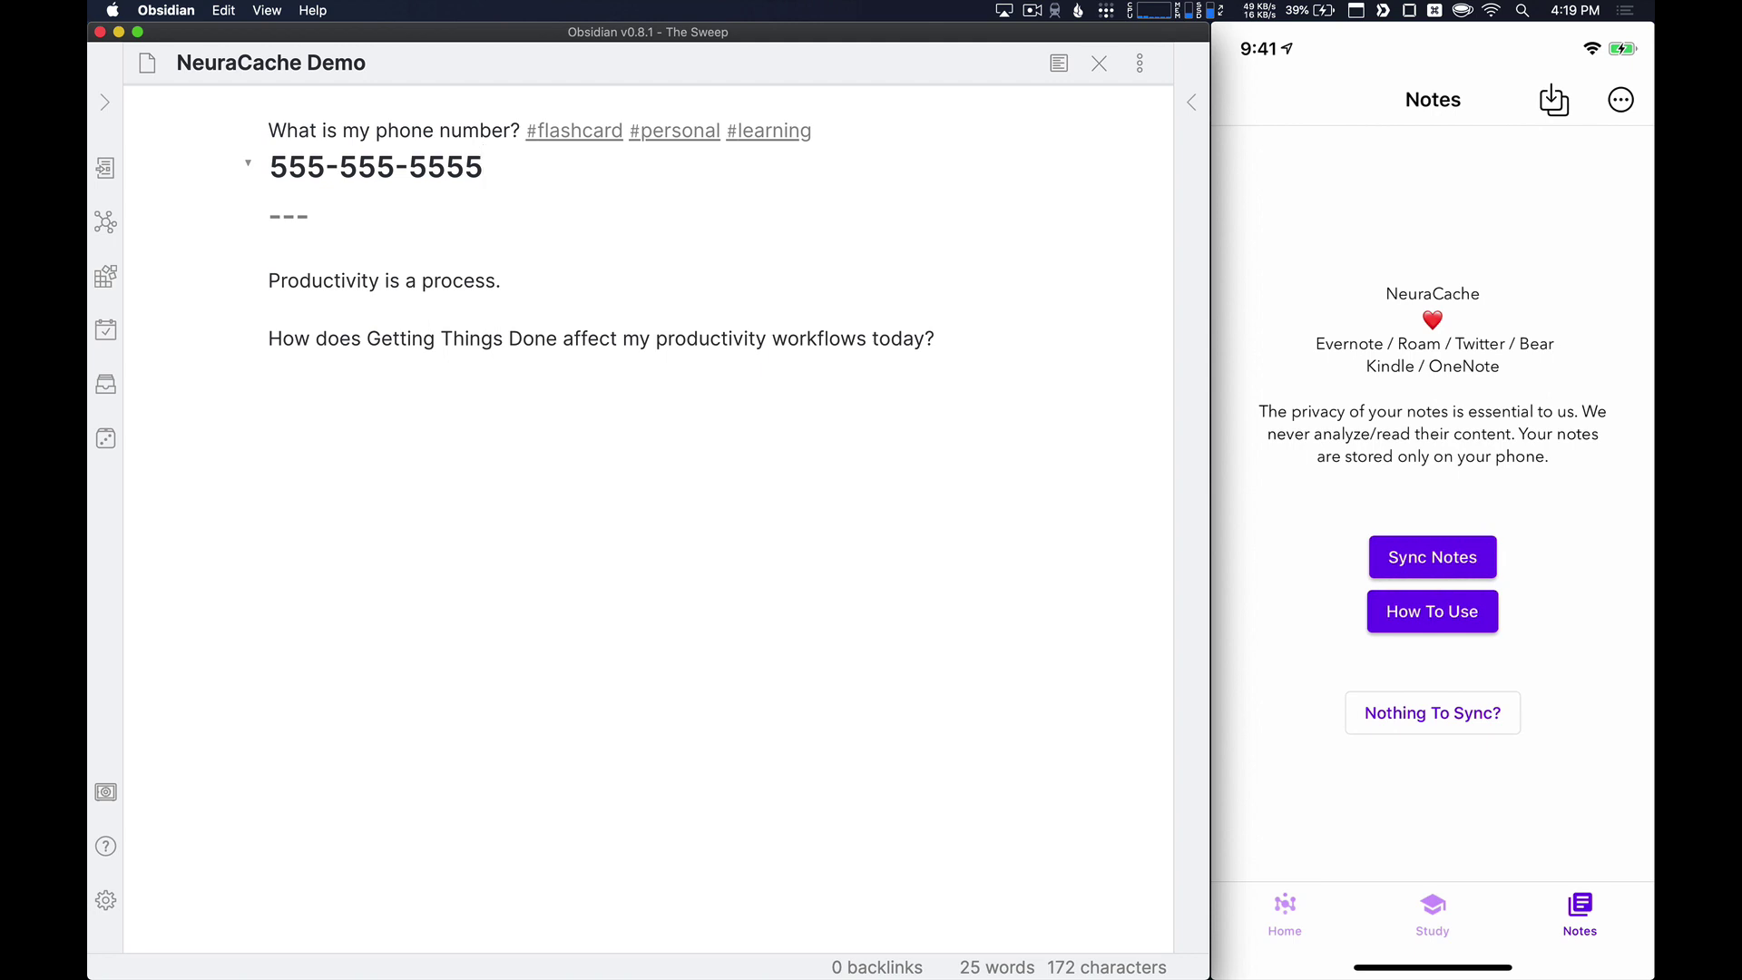
{"action": "key", "text": "Return"}
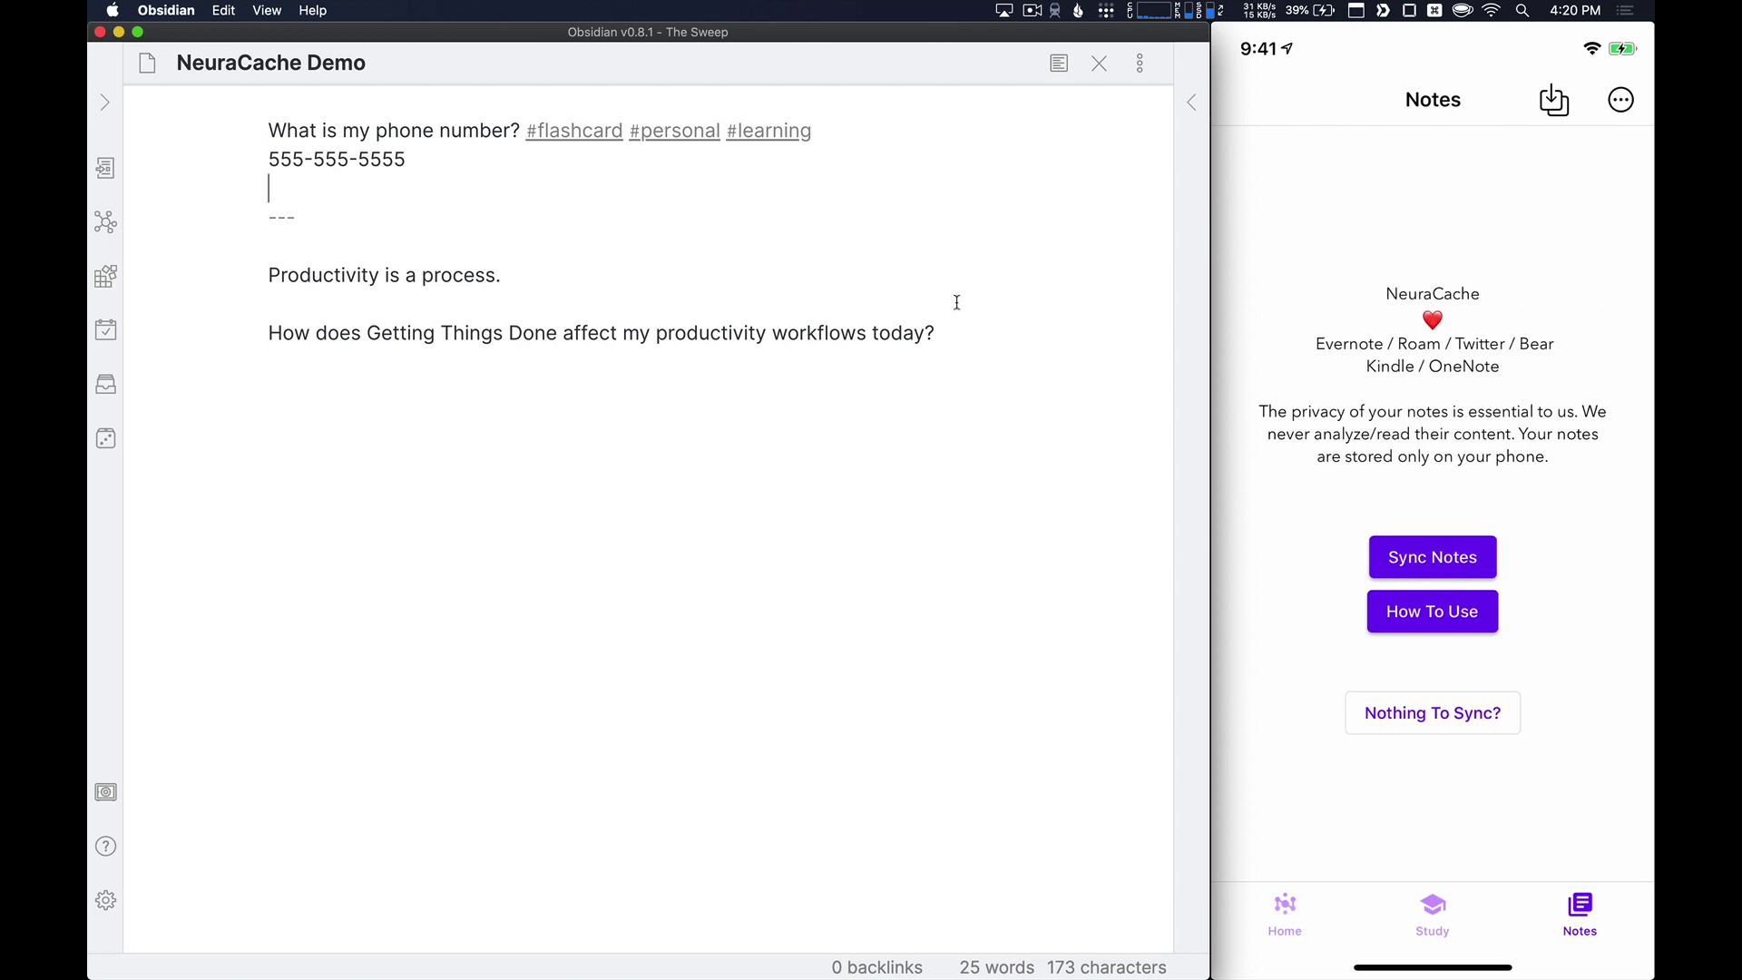
Step: Append '#spaced #productivity' to the end of 'Productivity is a process.'
{"action": "left_click", "coordinate": [538, 280]}
{"action": "type", "text": "#spaced"}
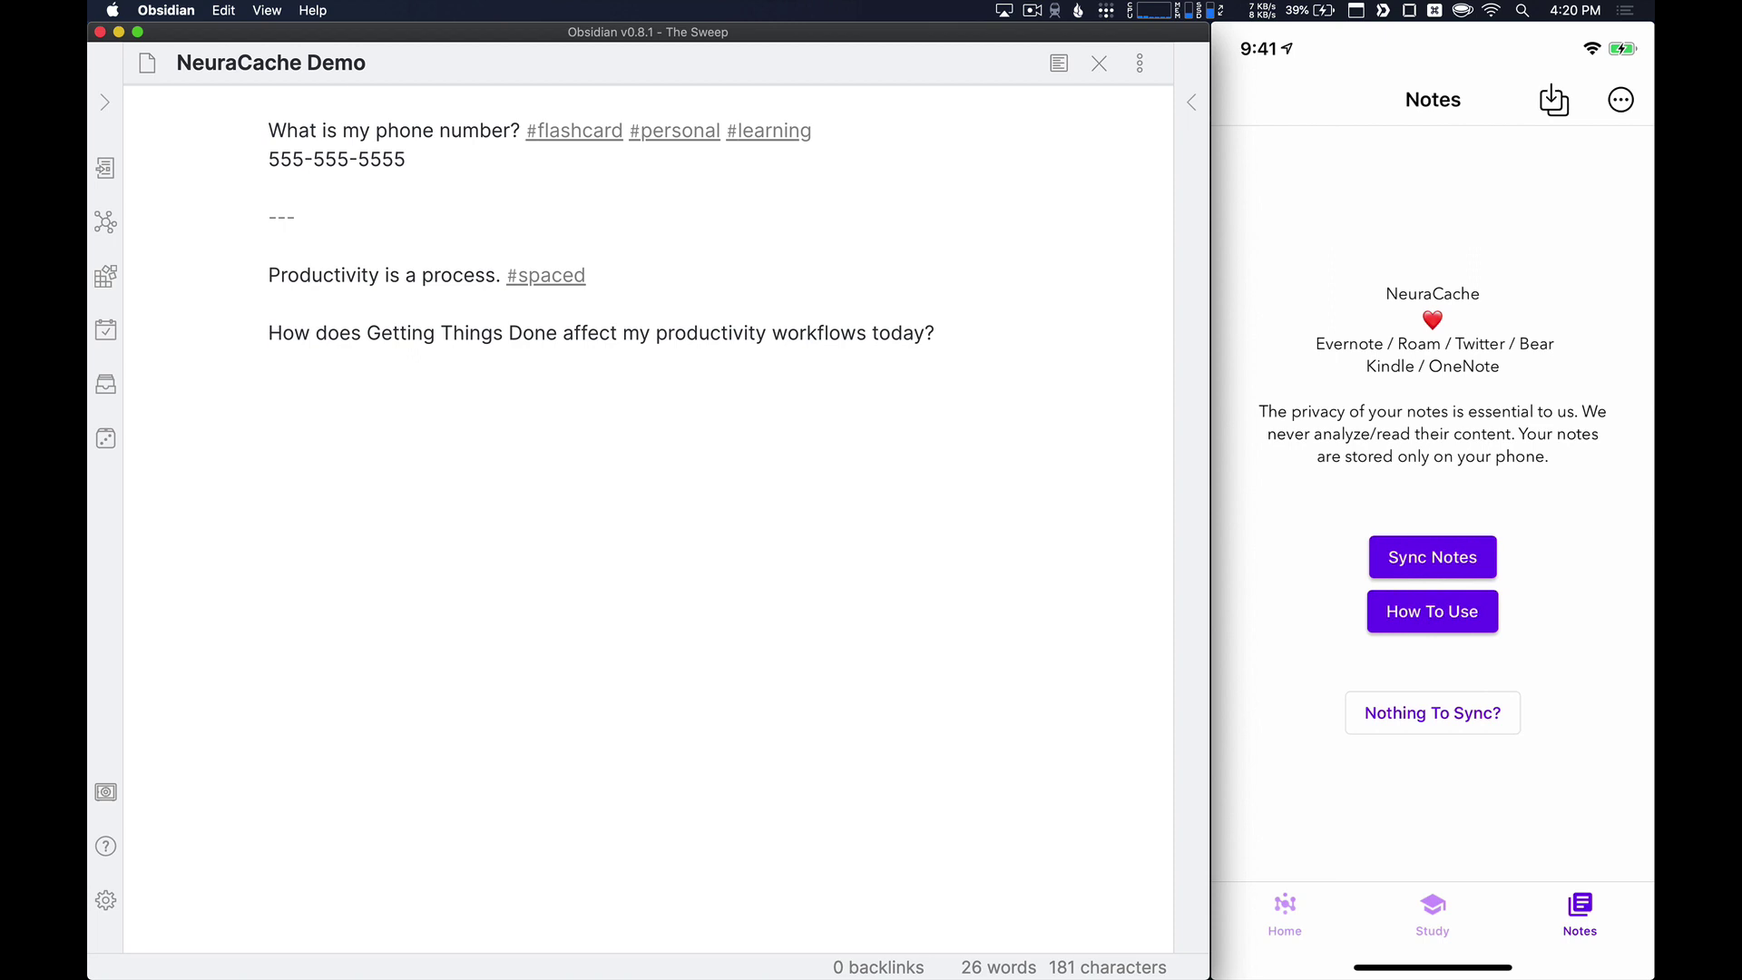
{"action": "type", "text": " #productivity"}
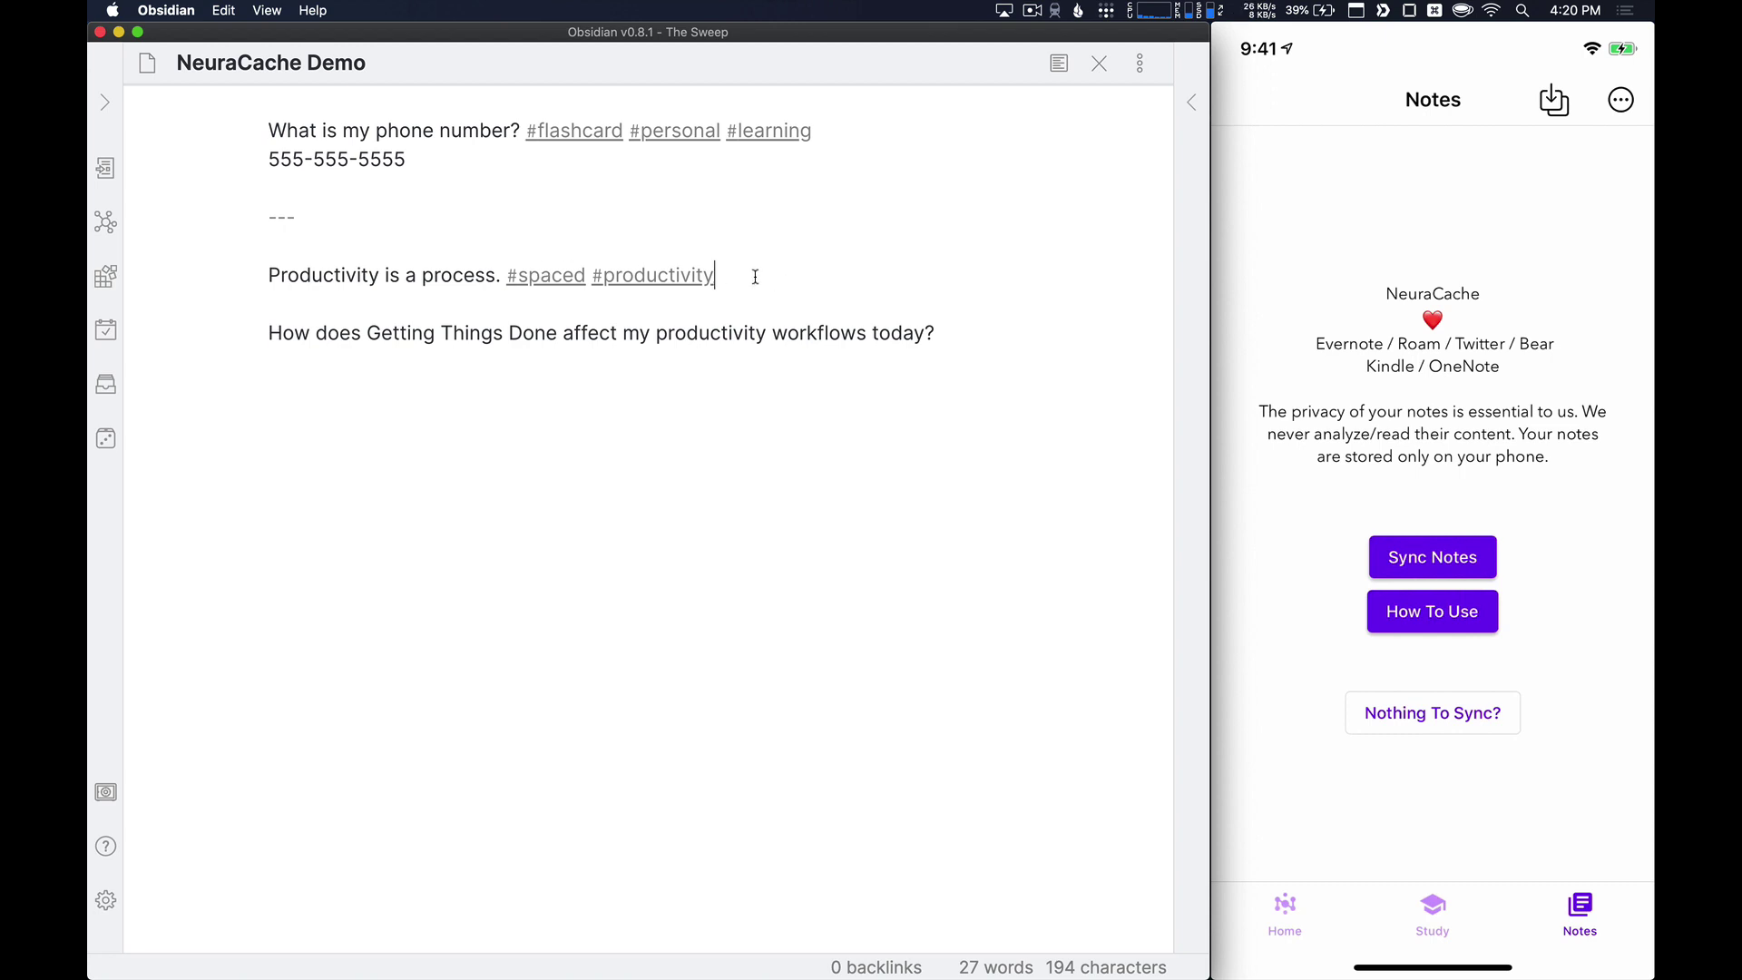
Step: Cut the #spaced #productivity tags from the statement and paste them on a new line above it
{"action": "left_click_drag", "start_coordinate": [748, 275], "coordinate": [505, 277]}
{"action": "key", "text": "cmd+c"}
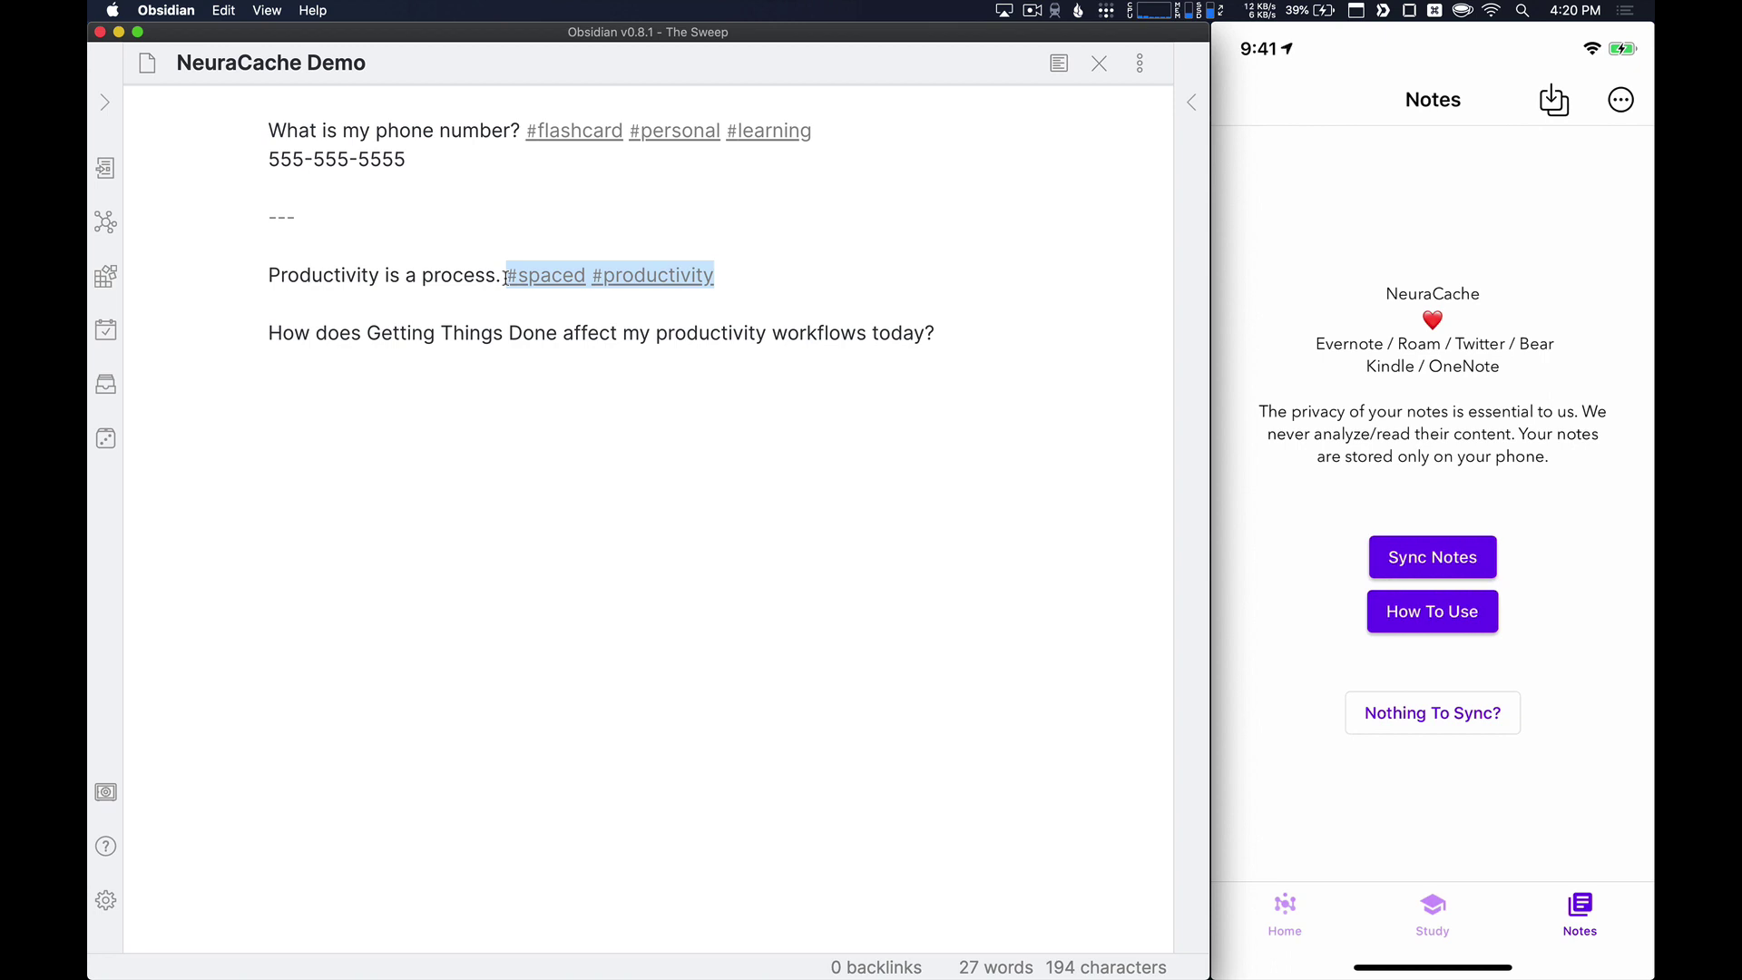
{"action": "key", "text": "BackSpace"}
{"action": "left_click", "coordinate": [264, 245]}
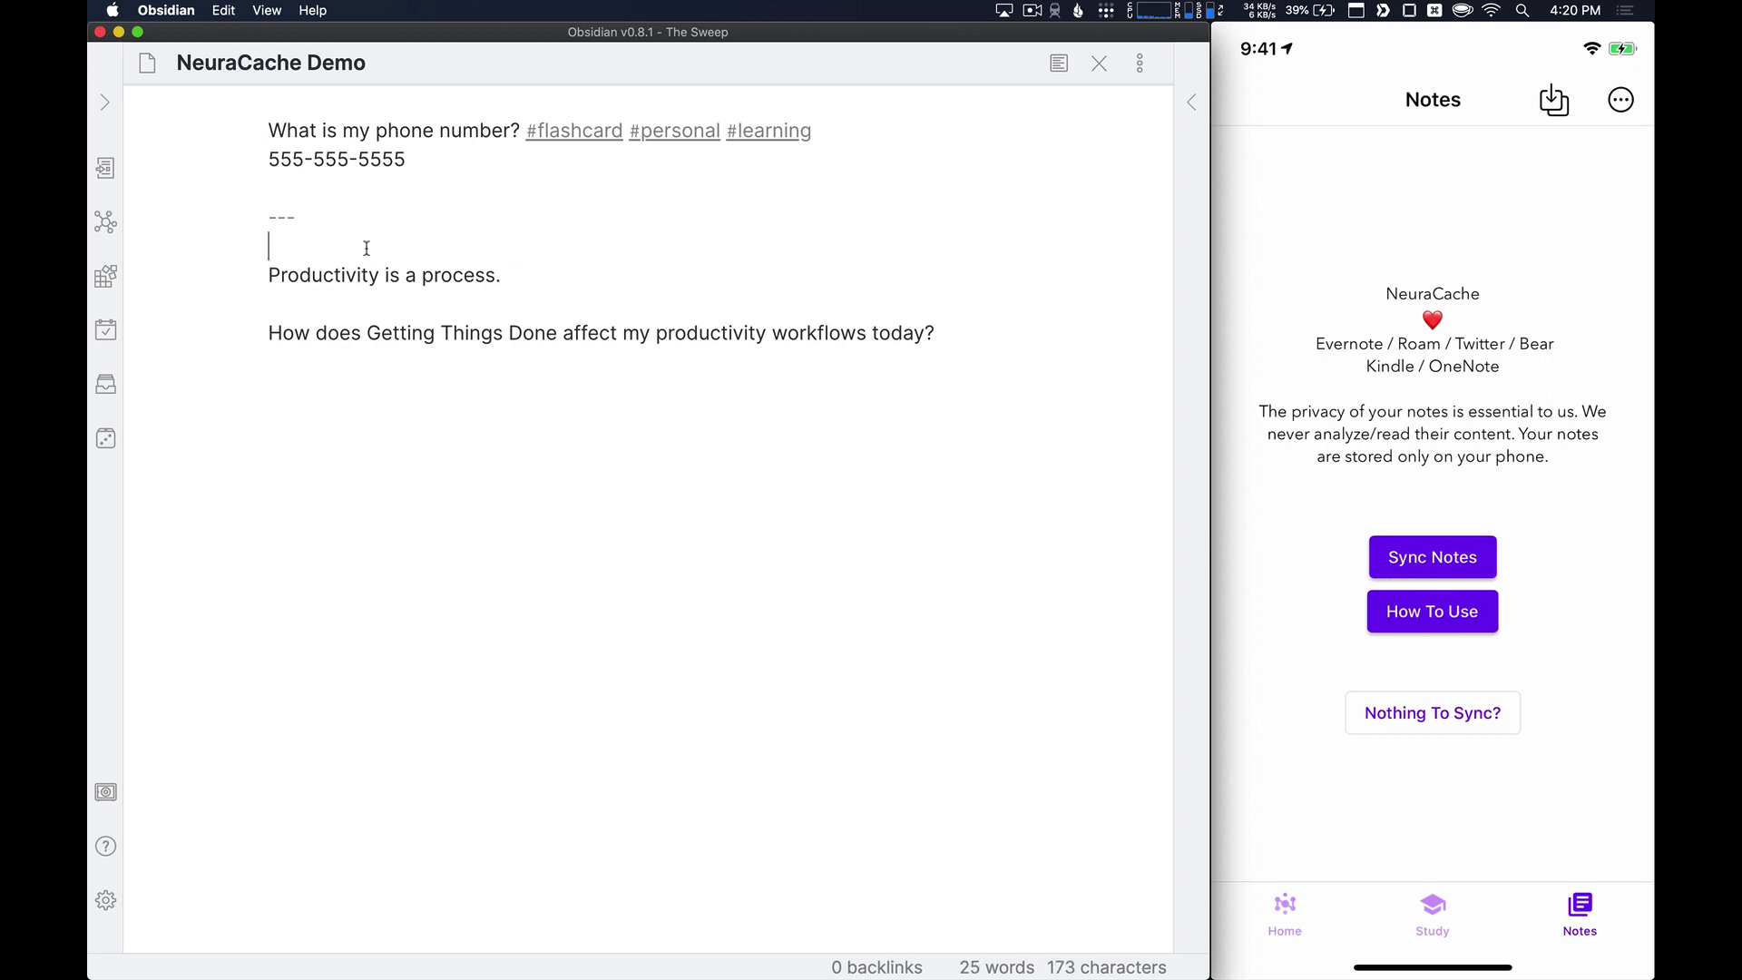
{"action": "key", "text": "Return"}
{"action": "key", "text": "cmd+v"}
{"action": "left_click", "coordinate": [527, 218]}
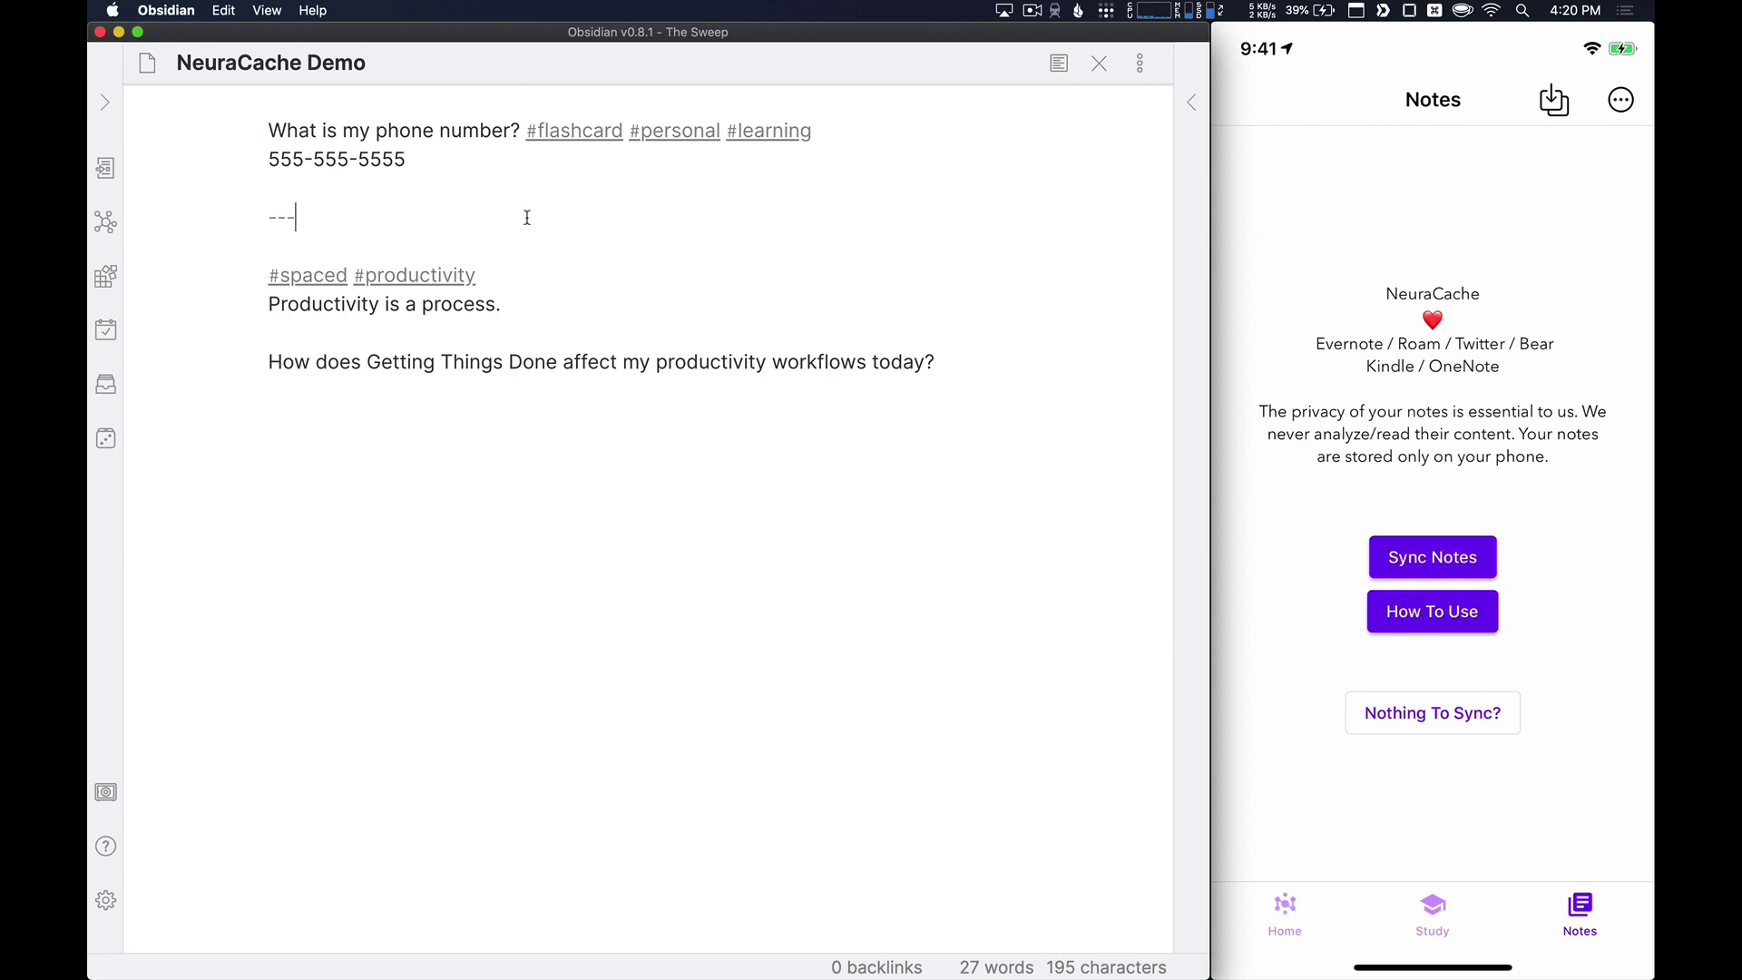
Step: Add a --- divider after 'Productivity is a process.' and a '#spaced #thinking' line above the Getting Things Done question
{"action": "left_click", "coordinate": [515, 302]}
{"action": "key", "text": "Return"}
{"action": "key", "text": "Return"}
{"action": "type", "text": "--"}
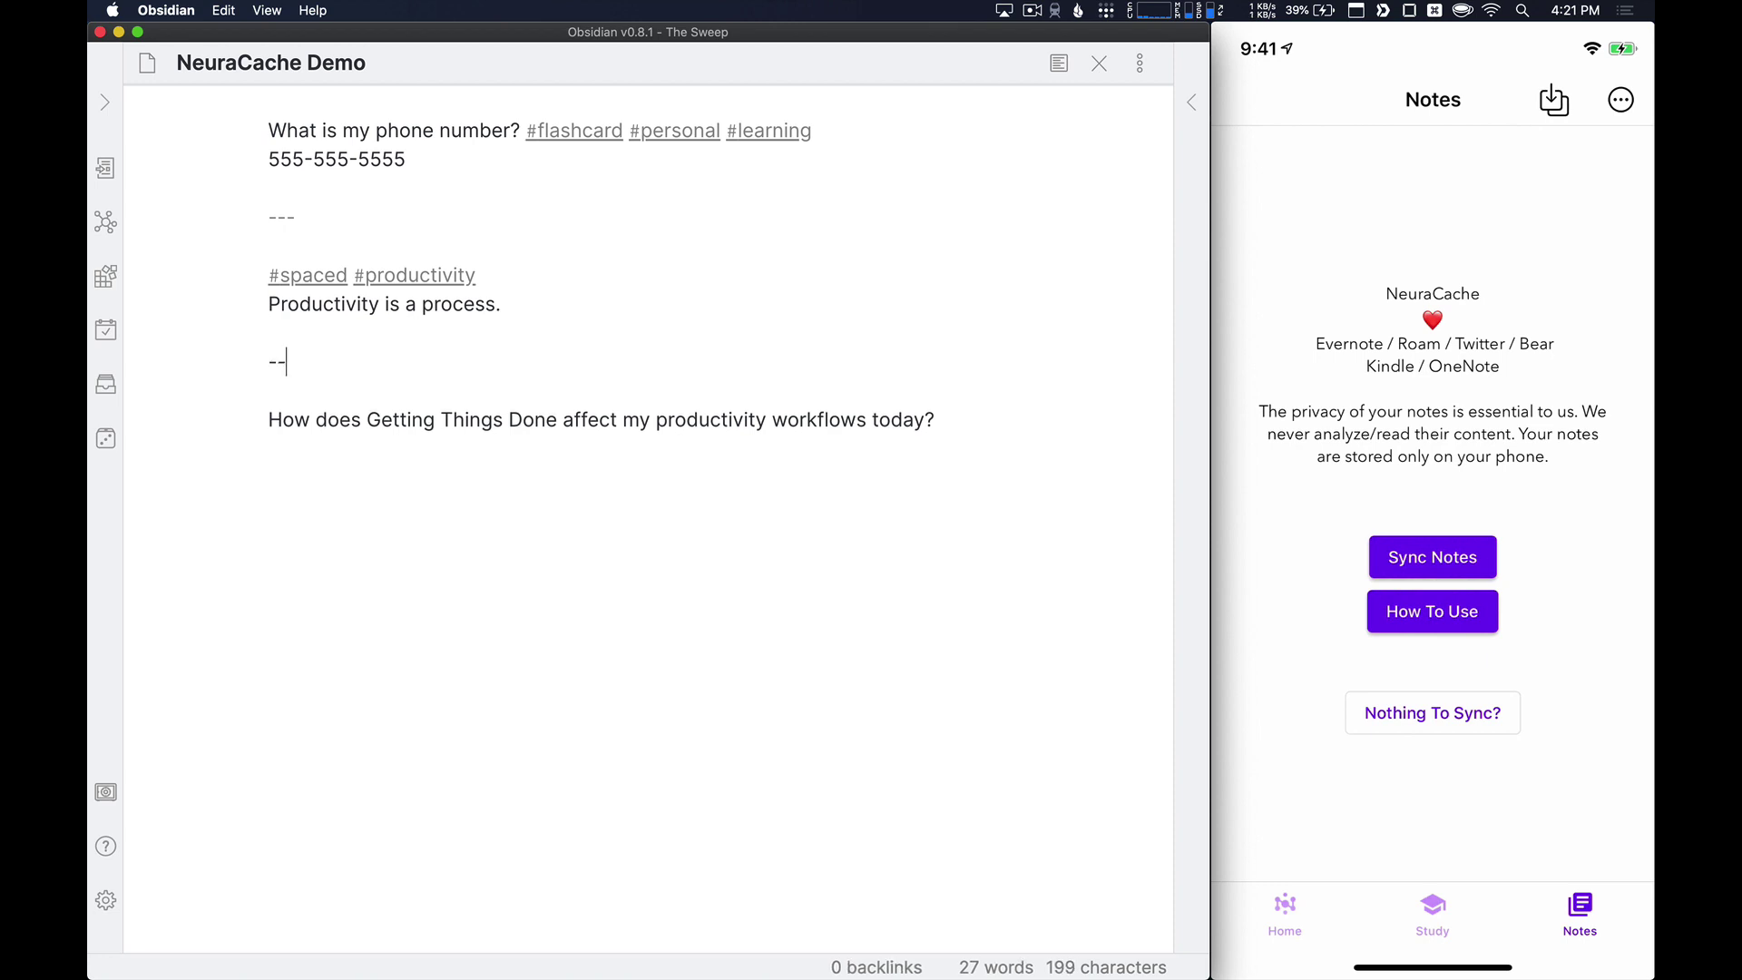
{"action": "type", "text": "-"}
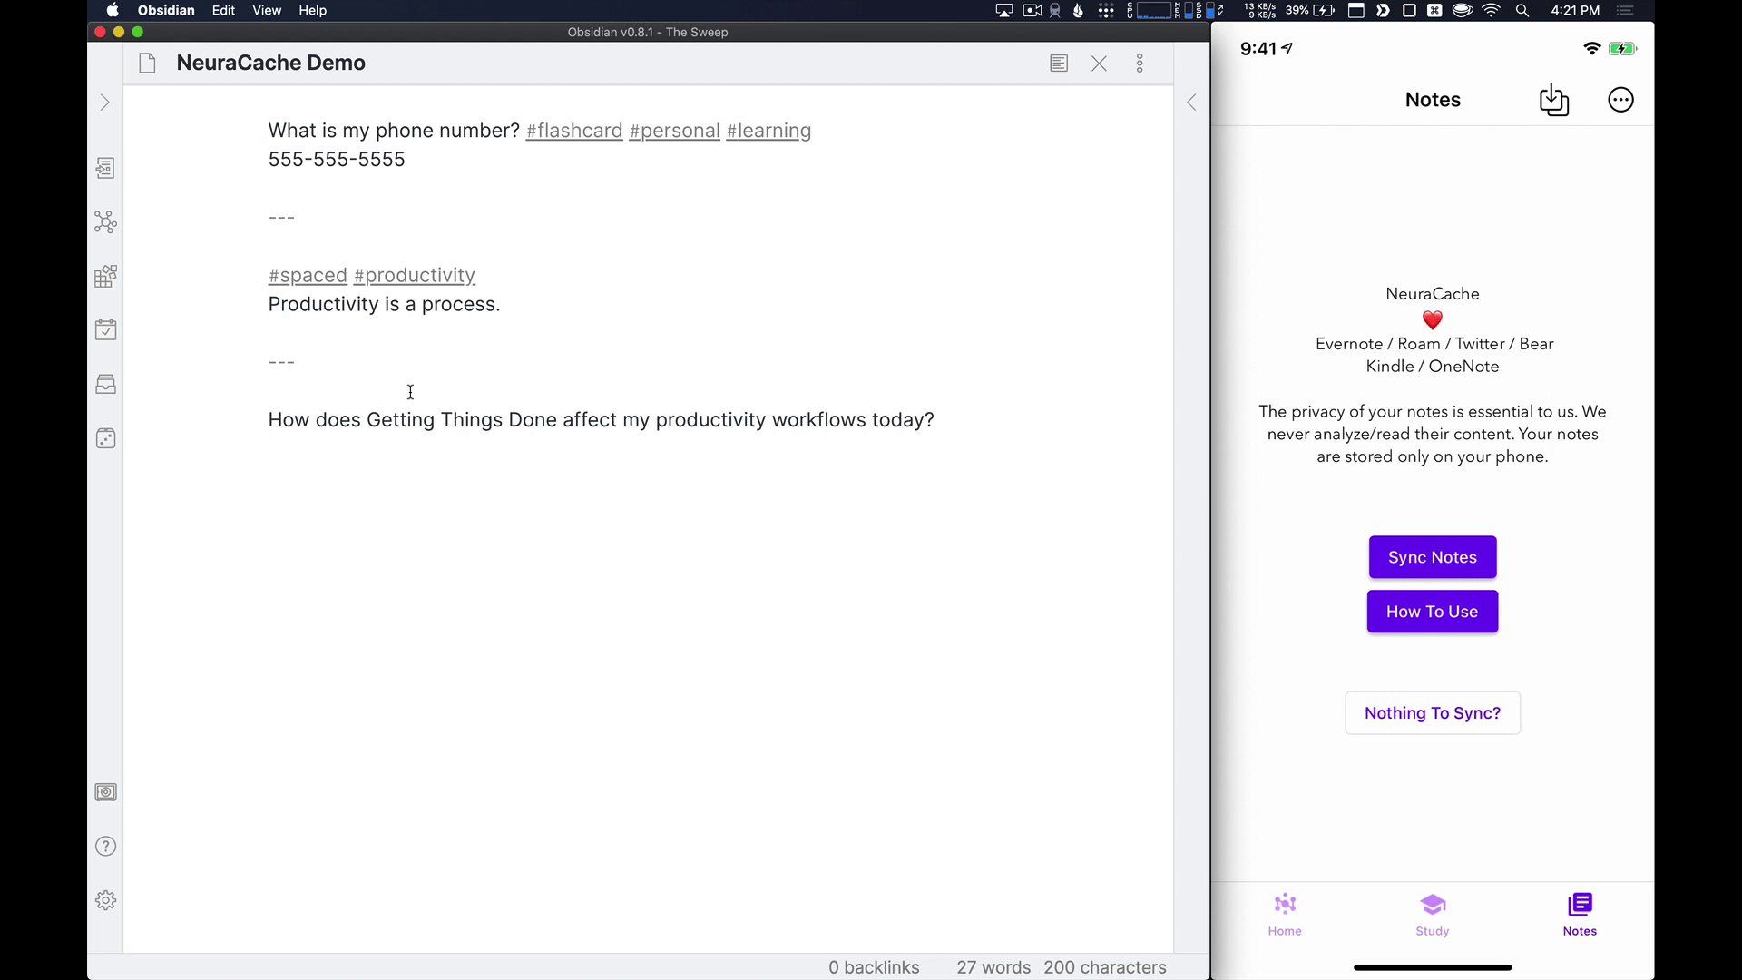
{"action": "key", "text": "Return"}
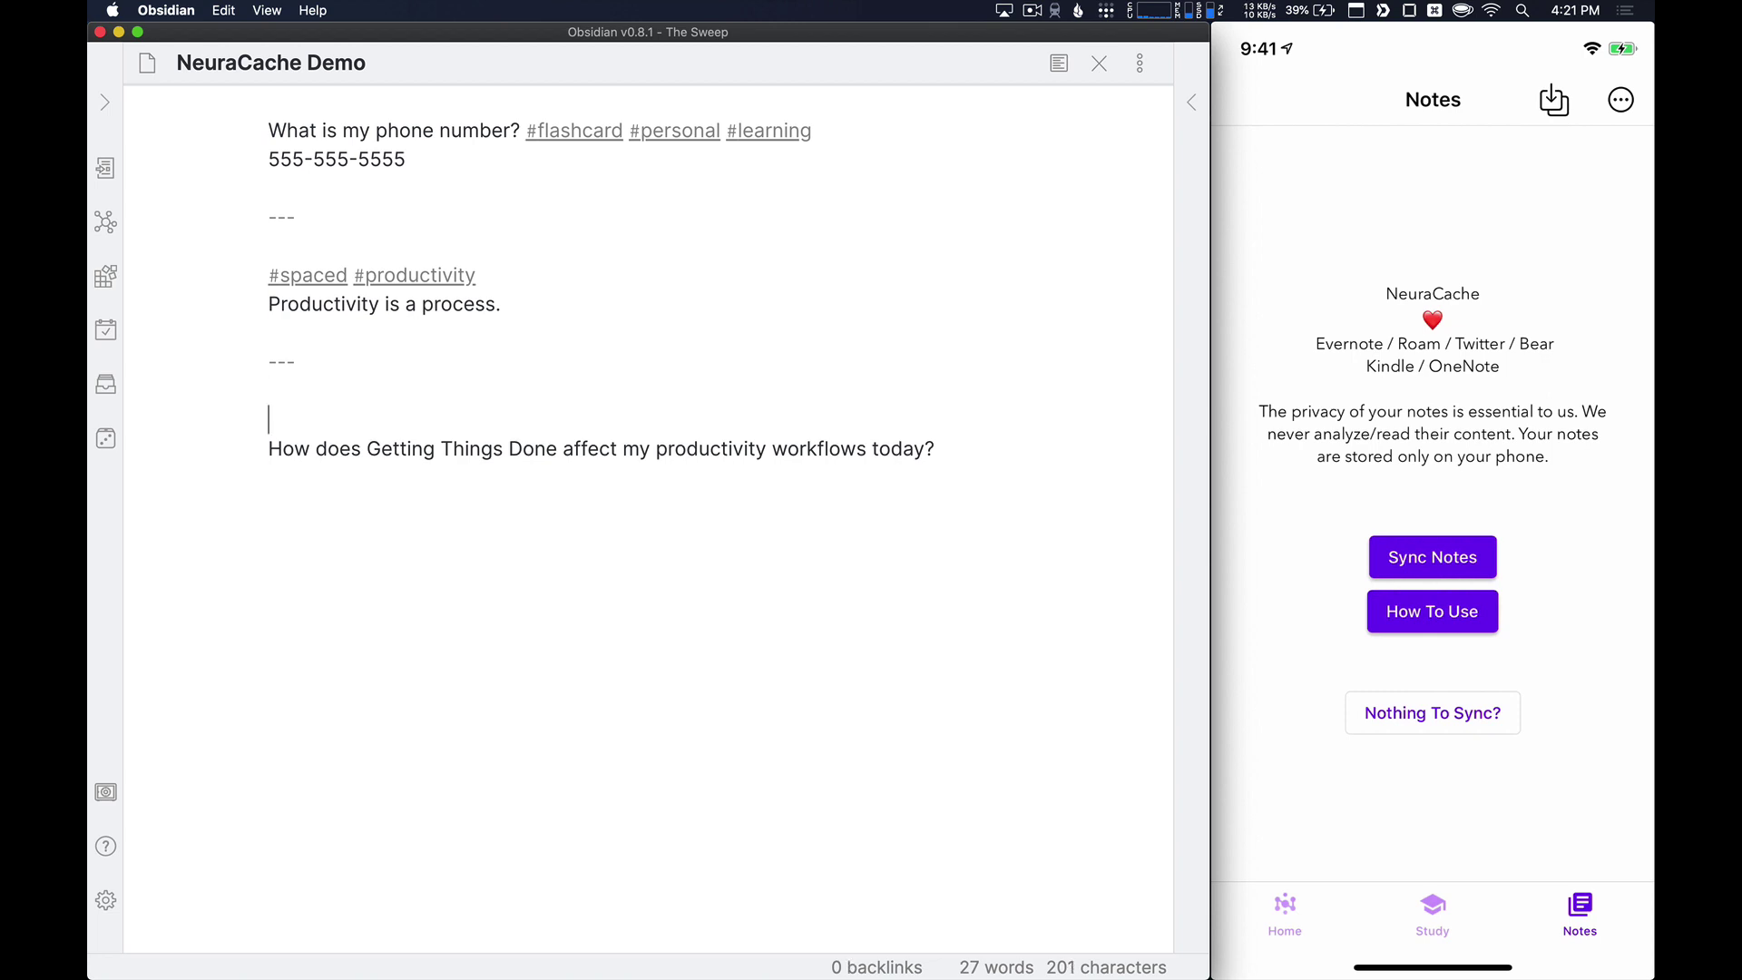
{"action": "type", "text": "#spaced "}
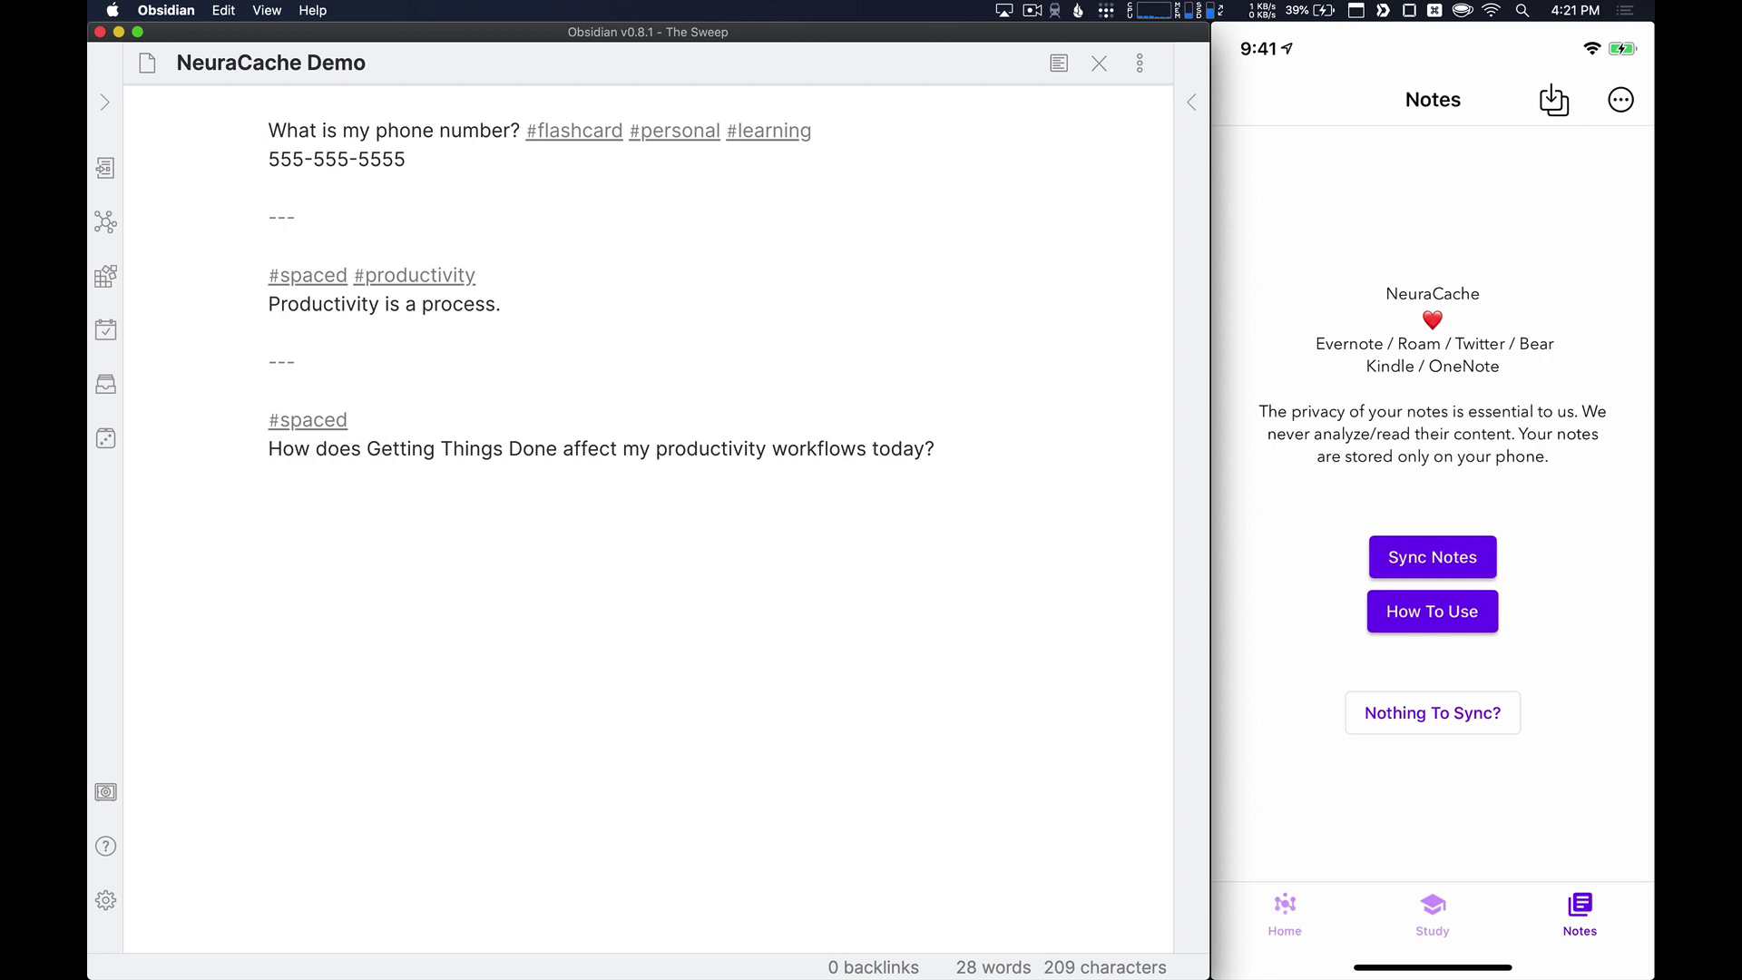
{"action": "type", "text": "#thinking"}
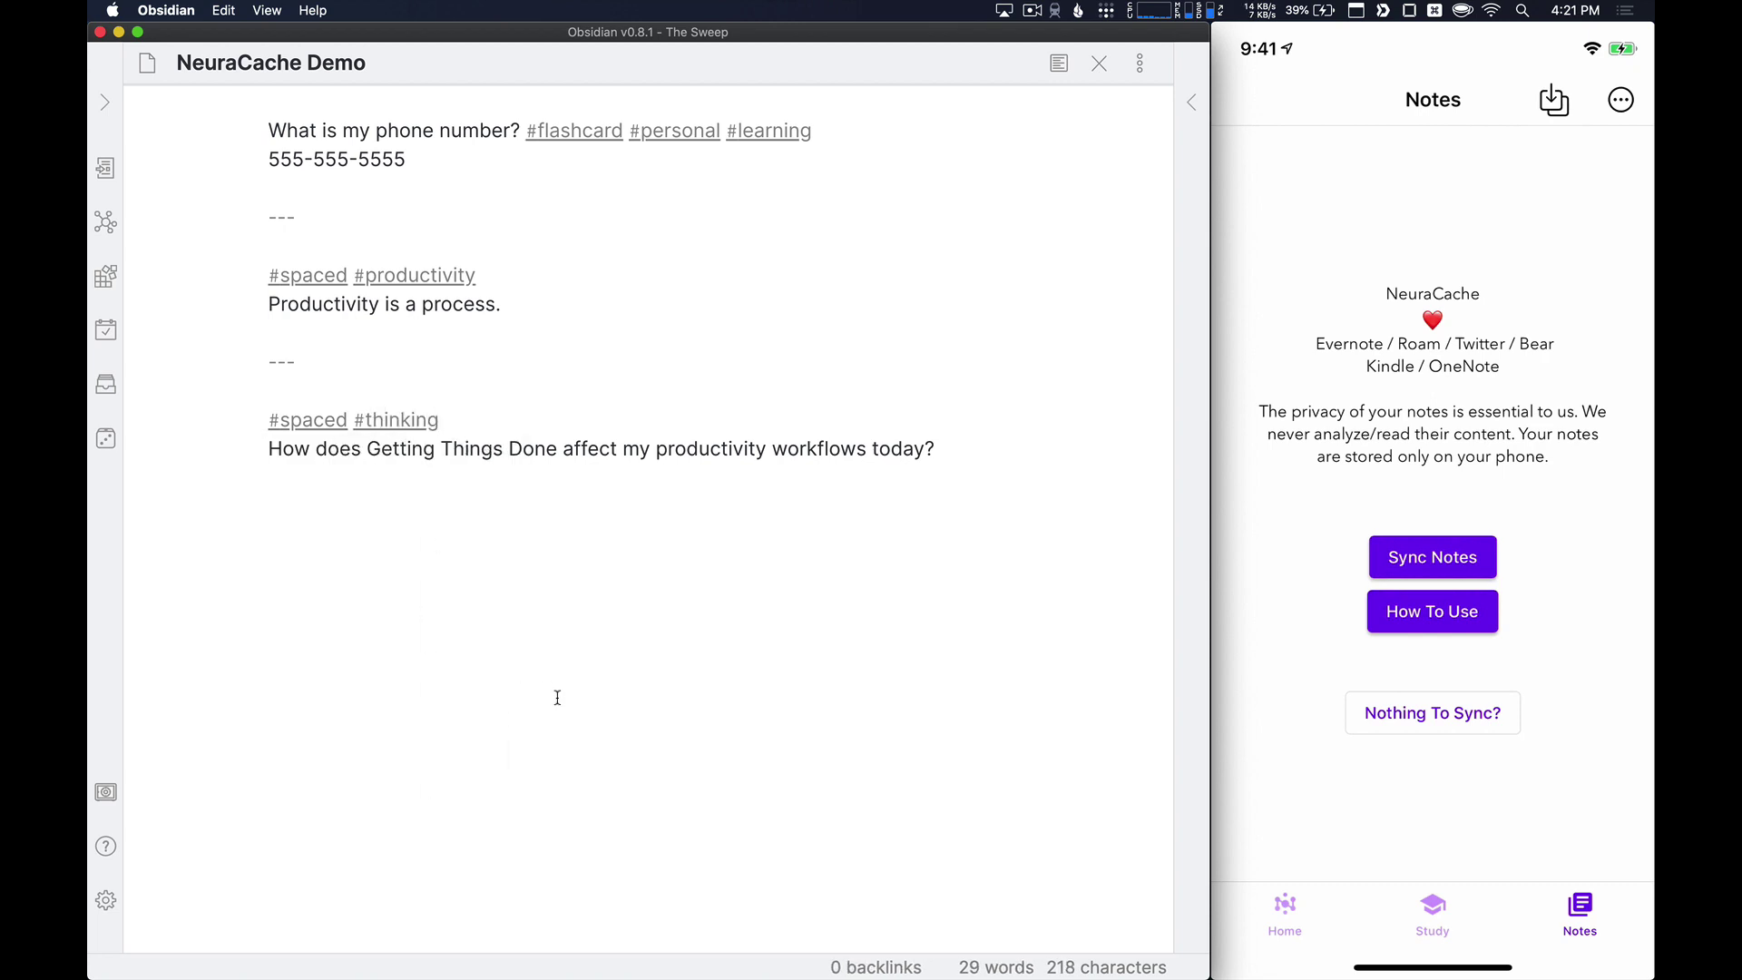
Step: Add a --- divider below the Getting Things Done question
{"action": "left_click", "coordinate": [971, 439]}
{"action": "key", "text": "Return"}
{"action": "key", "text": "Return"}
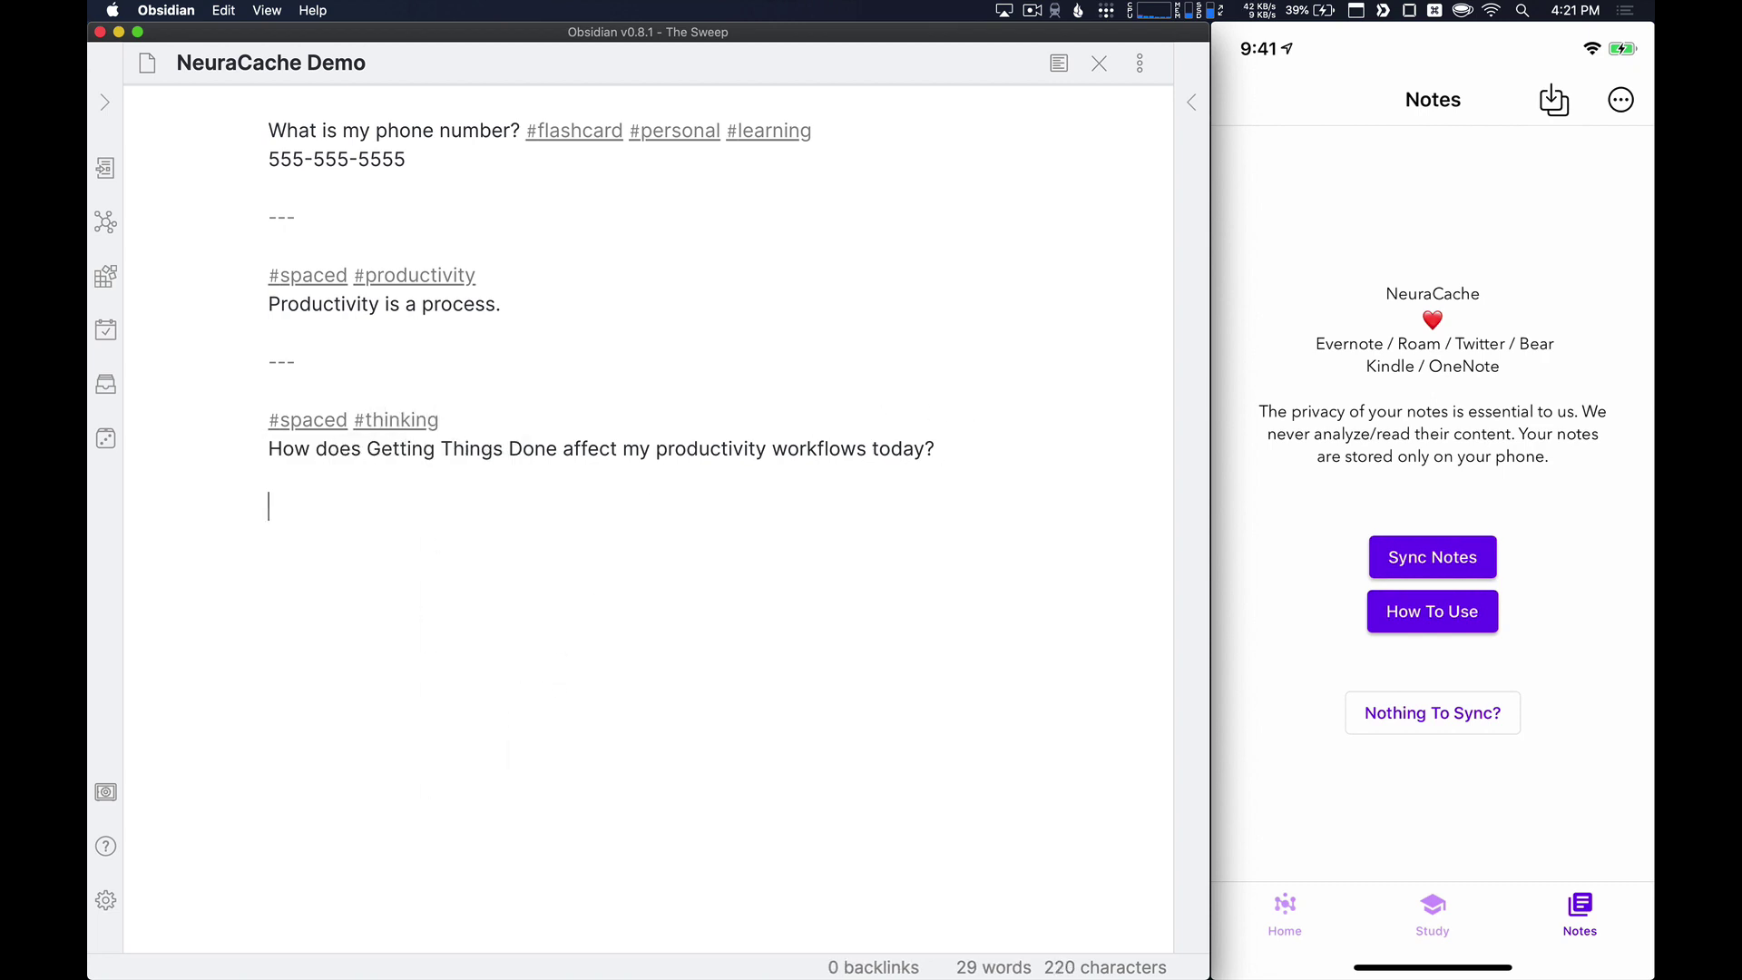
{"action": "type", "text": "---"}
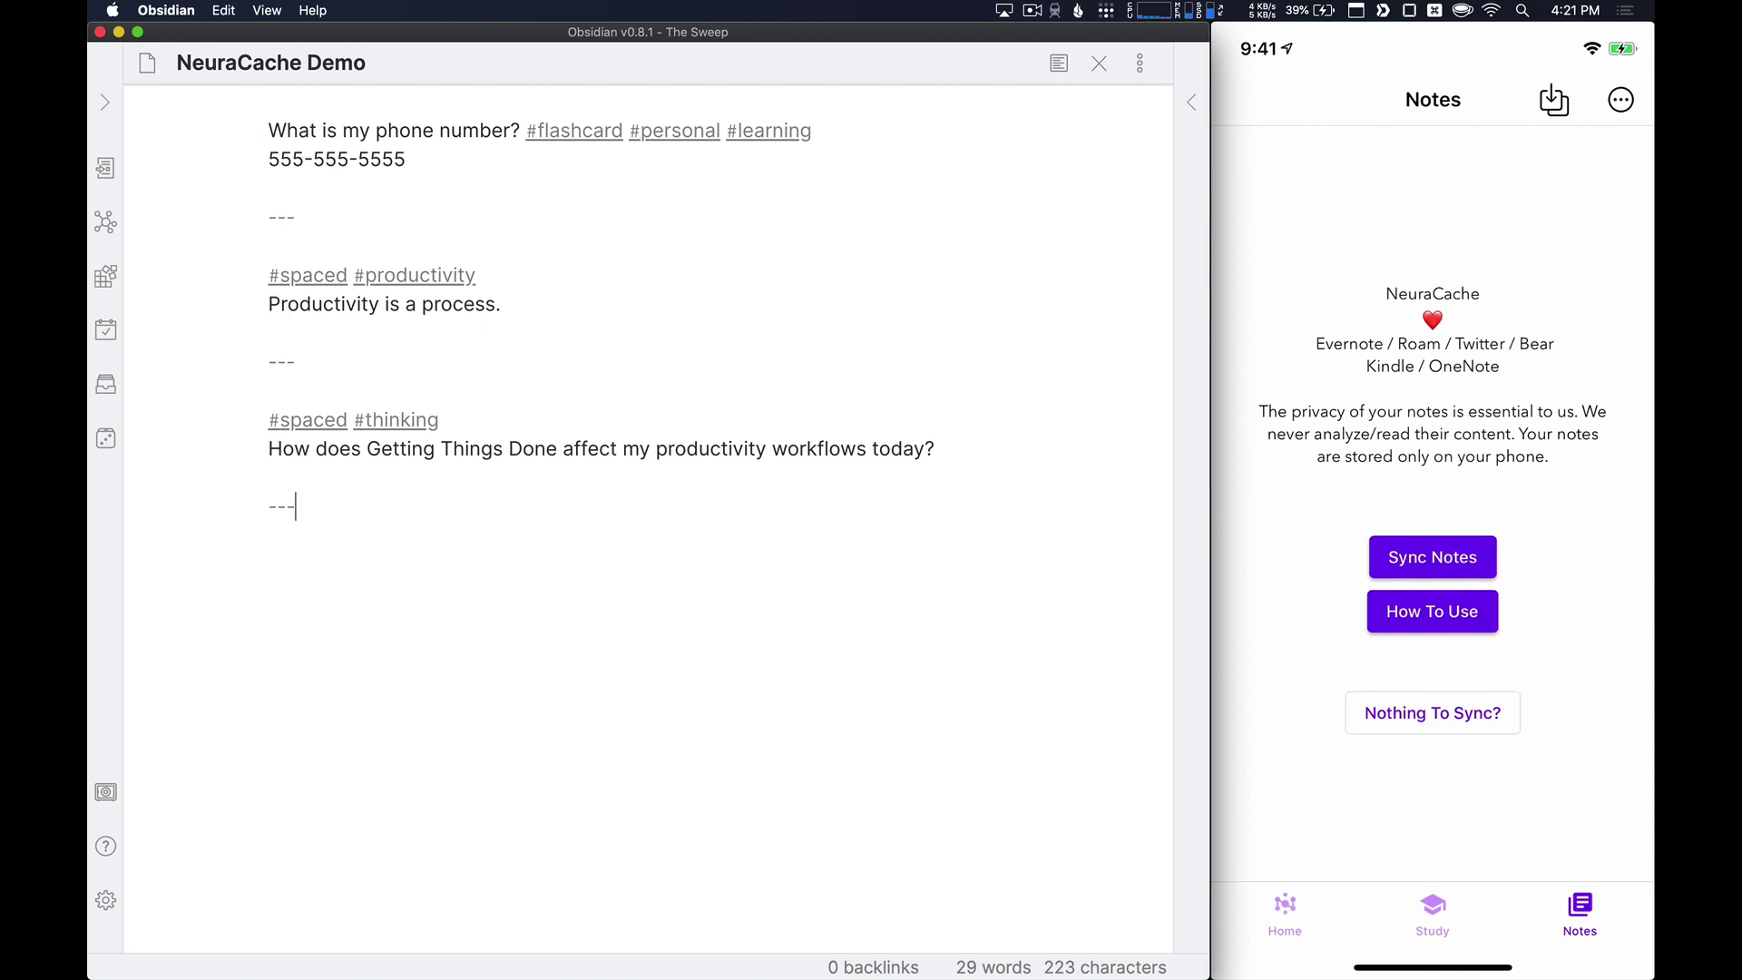